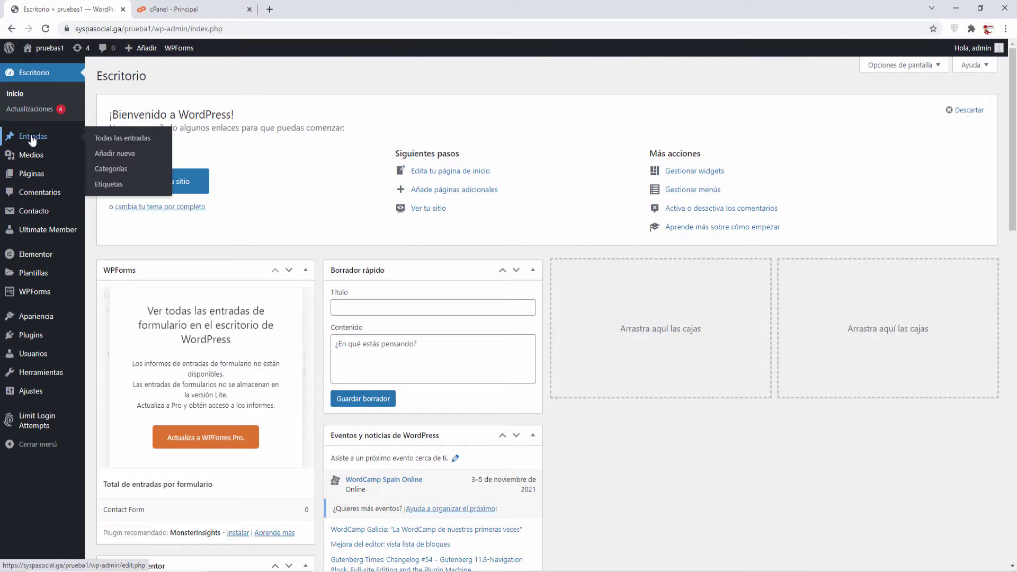
Publish a new post titled 'prueba 1' and return to the Entradas list.
left_click(113, 139)
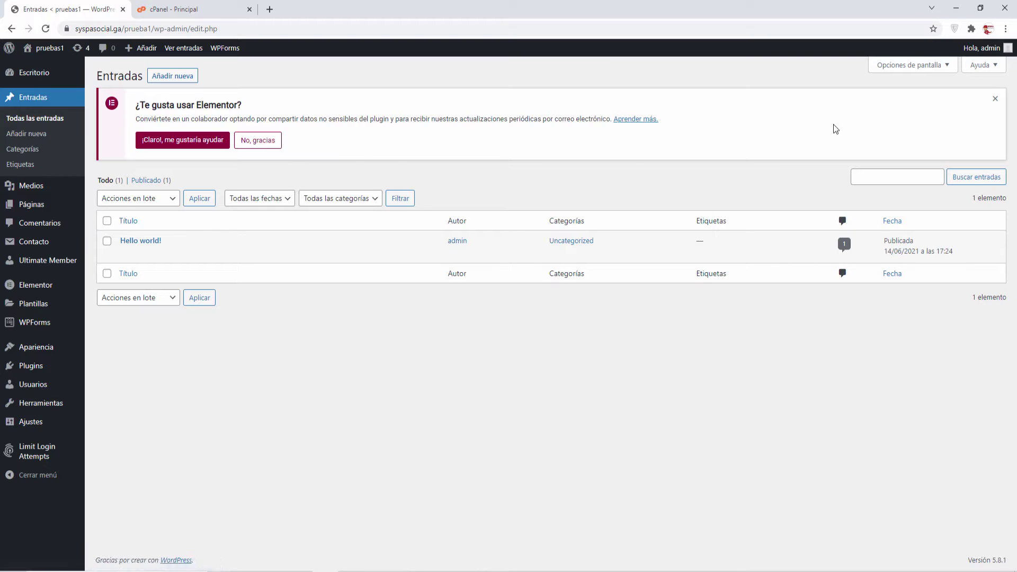
left_click(267, 141)
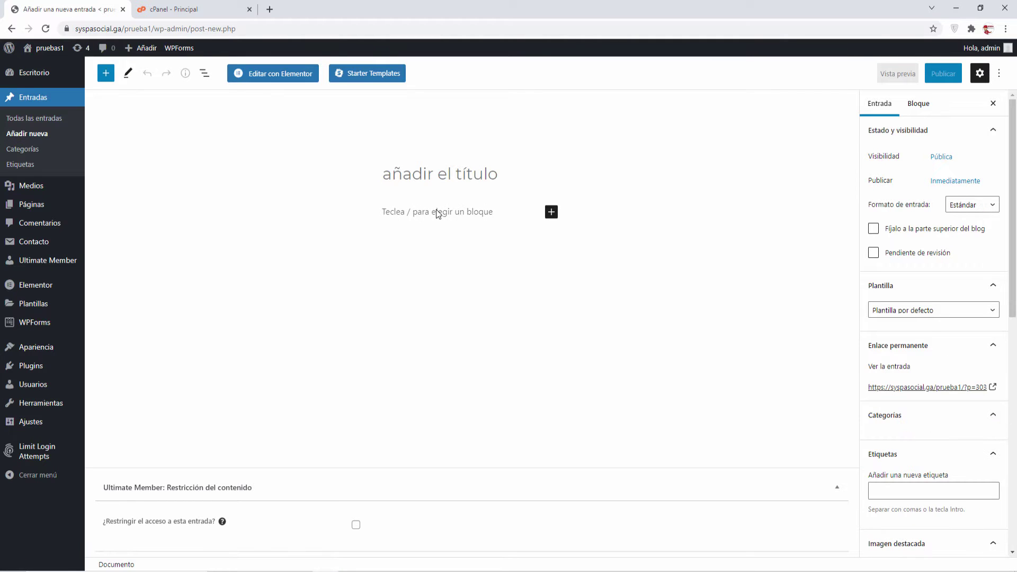
type("prueba 1")
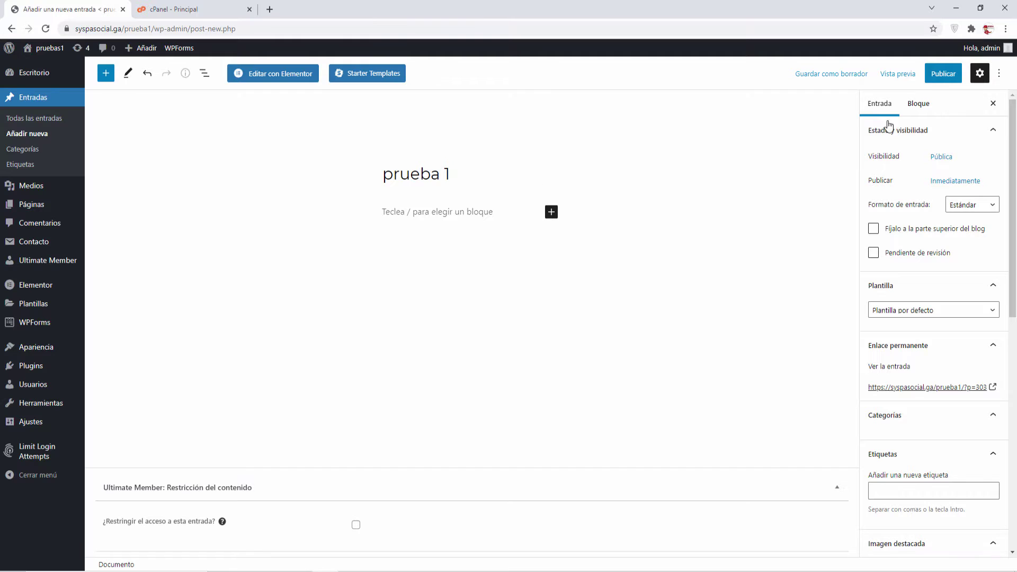
left_click(943, 74)
left_click(909, 74)
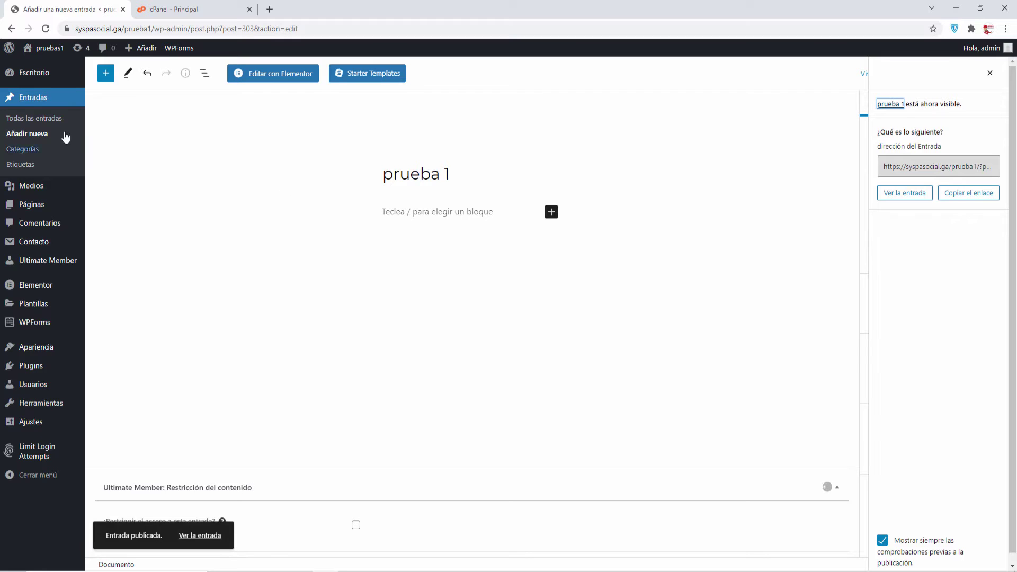
left_click(51, 118)
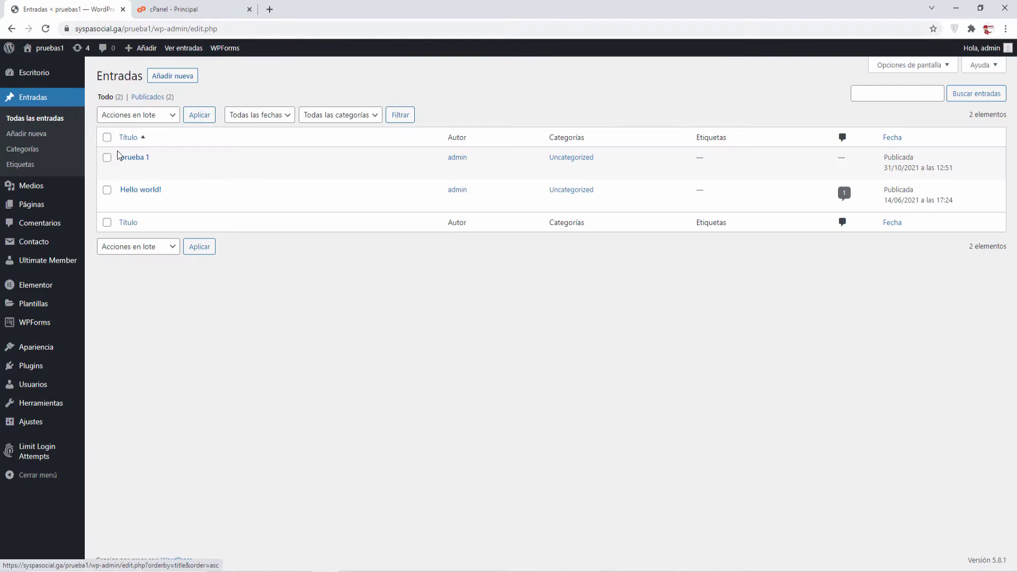
Upload an image file to Medios > Biblioteca through Añadir nuevo.
mouse_move(33, 186)
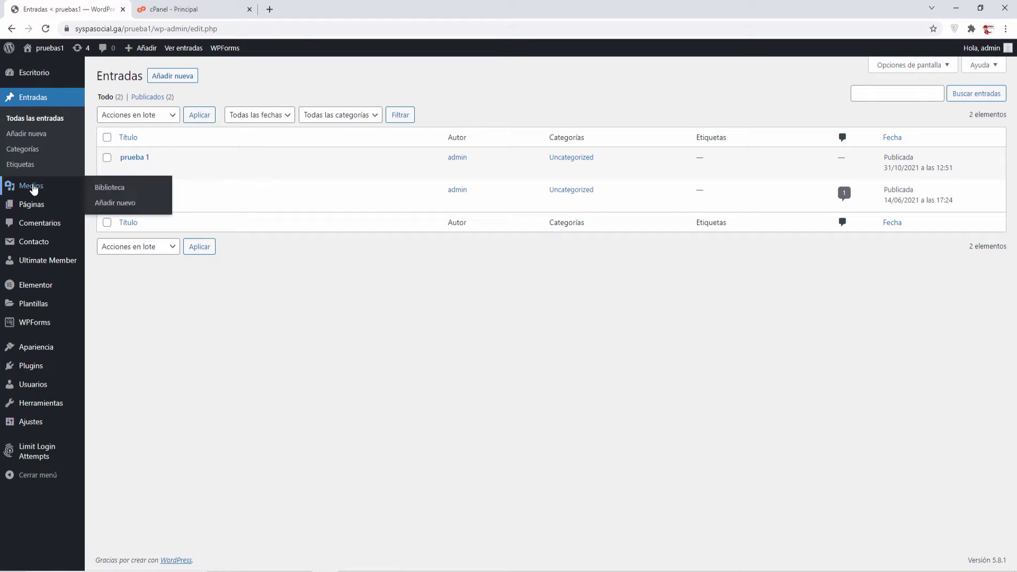
left_click(114, 189)
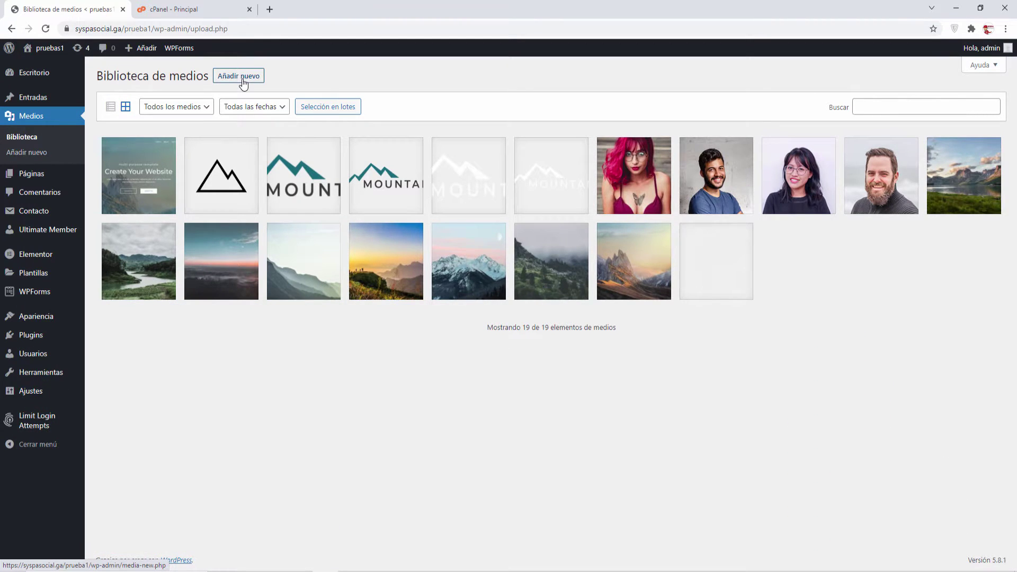
left_click(243, 80)
left_click(521, 158)
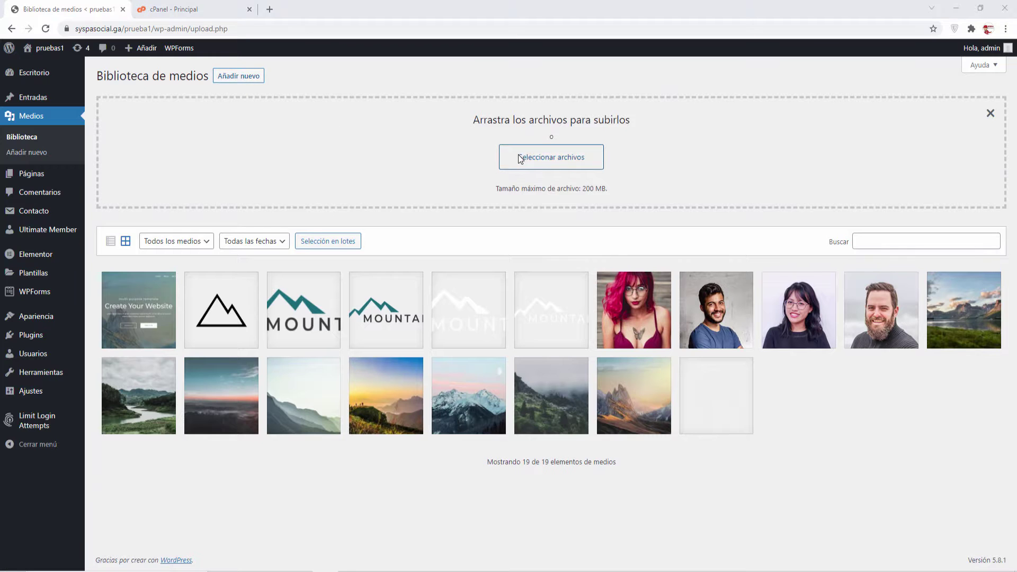
left_click(130, 98)
double_click(130, 98)
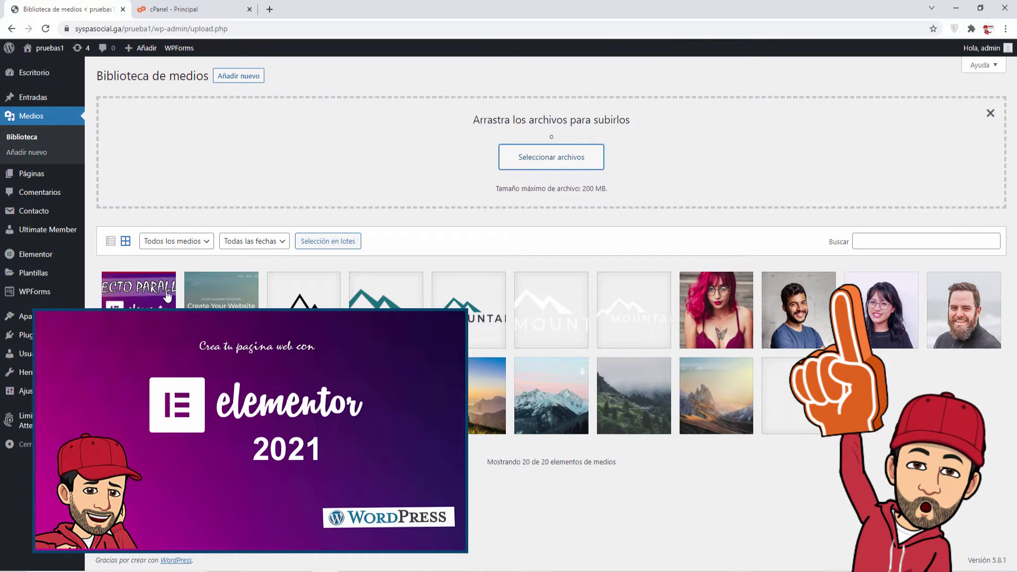
mouse_move(70, 188)
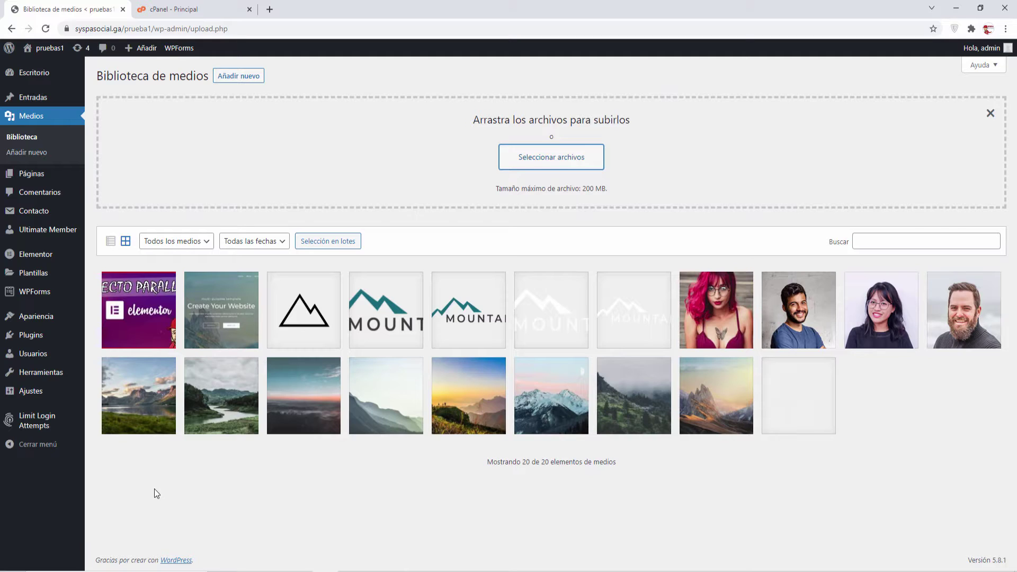
In cPanel, open the Installatron Applications Installer and scroll to the pruebas1 Restaurar install.
left_click(184, 11)
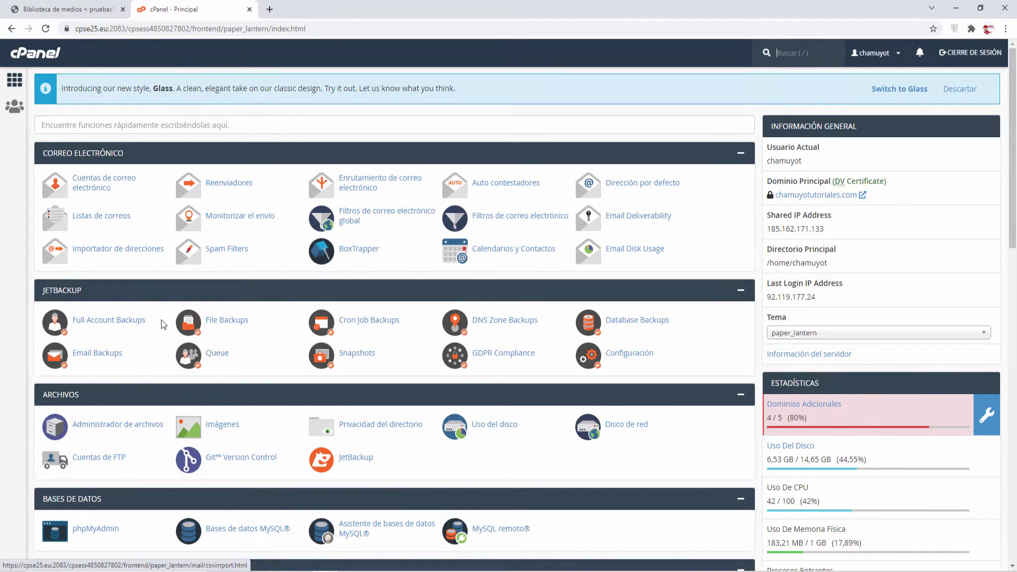
scroll(307, 377, "down", 3)
scroll(307, 377, "down", 7)
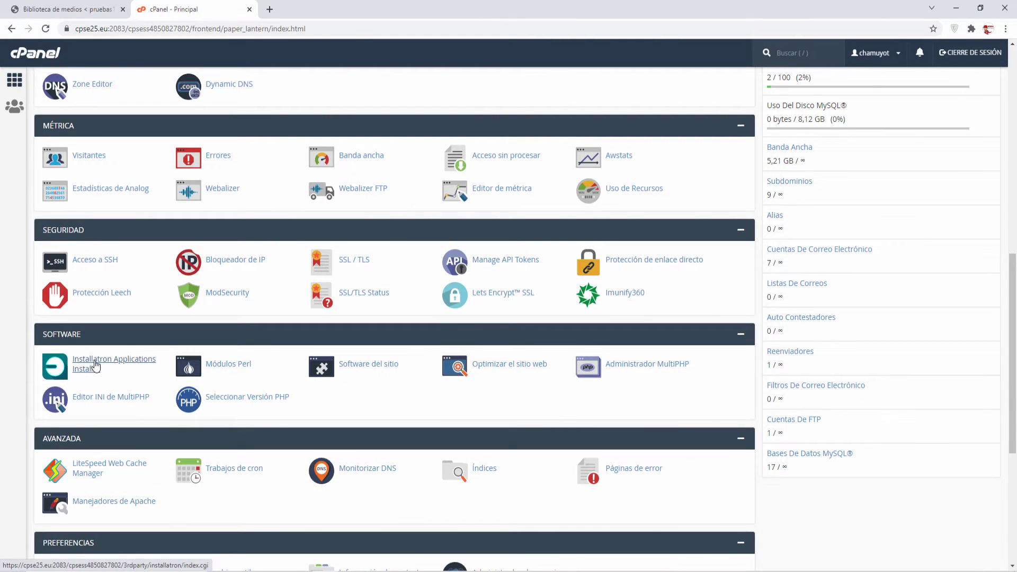
left_click(96, 366)
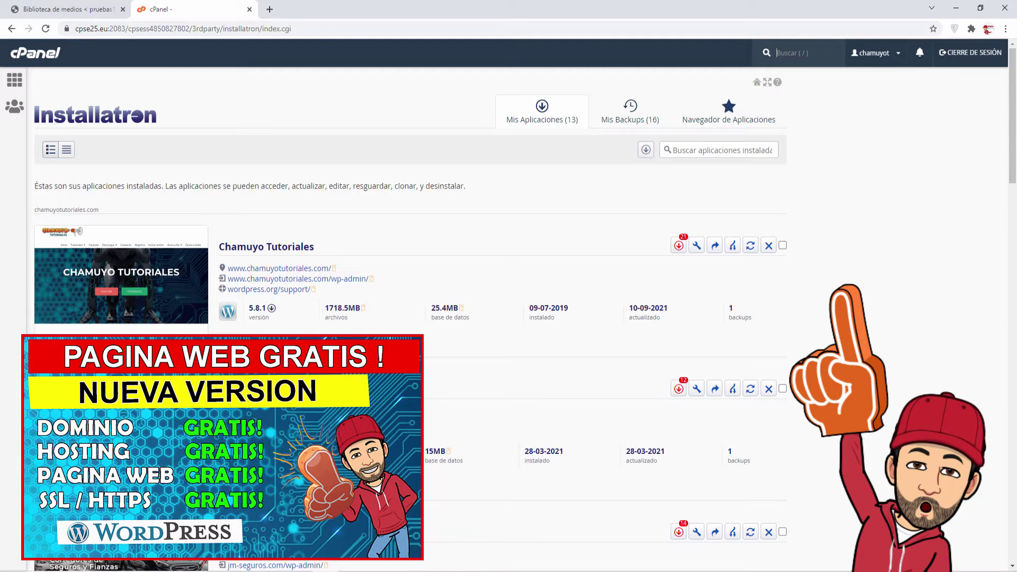
scroll(811, 367, "down", 4)
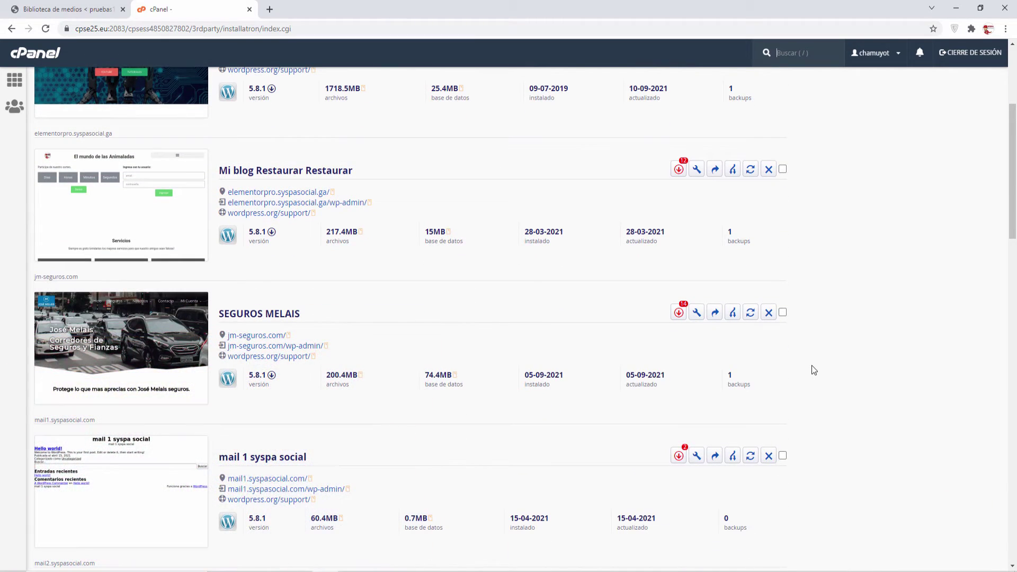
scroll(812, 366, "down", 4)
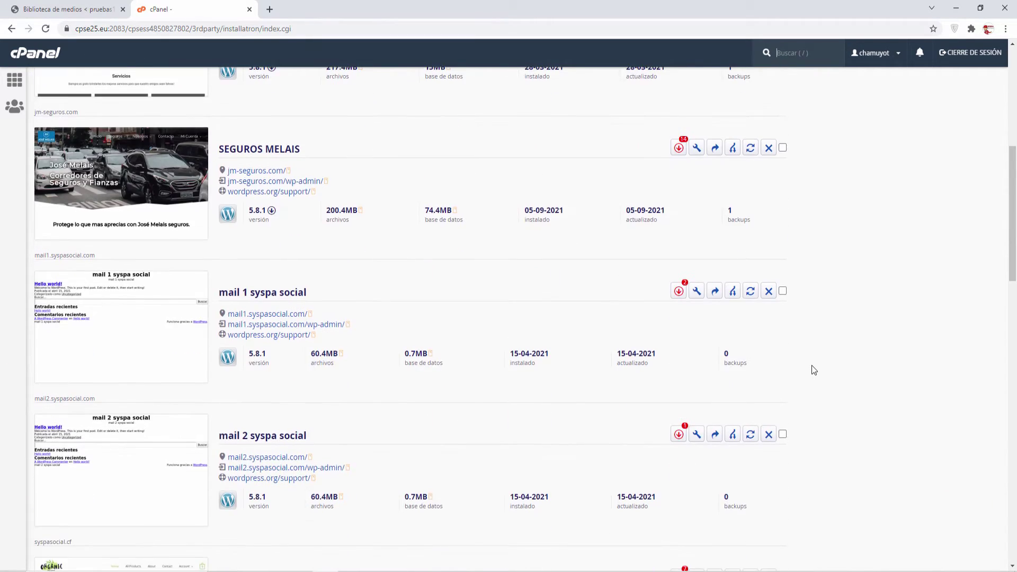
scroll(812, 366, "down", 14)
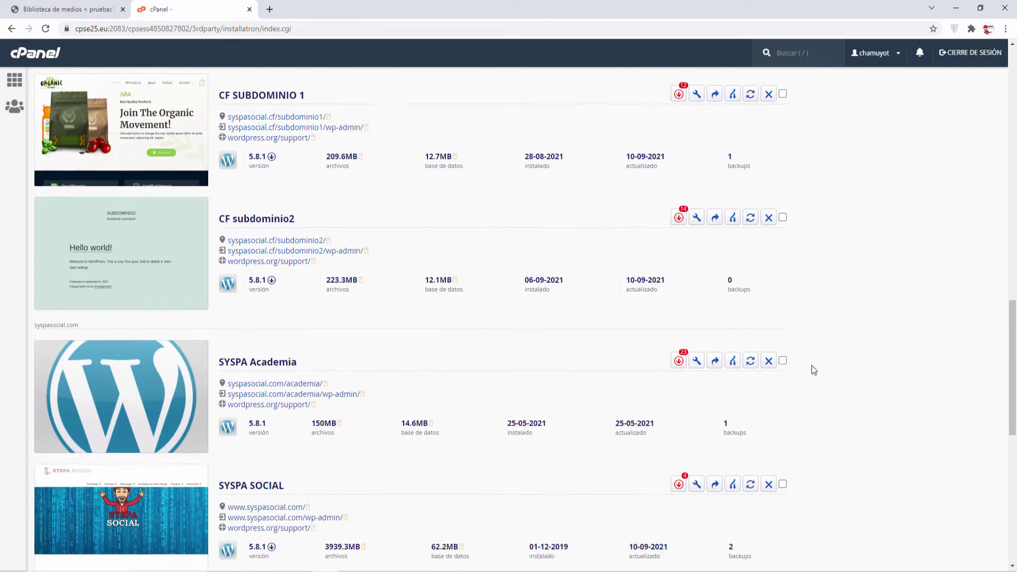
scroll(812, 366, "down", 6)
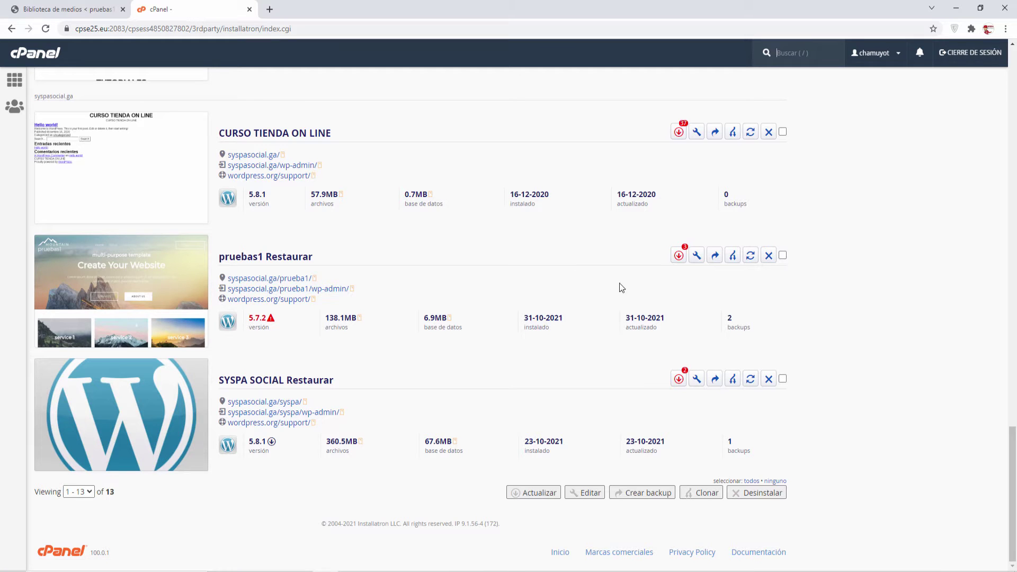
Uninstall pruebas1 Restaurar with its X icon and confirm with Desinstalar.
left_click(769, 257)
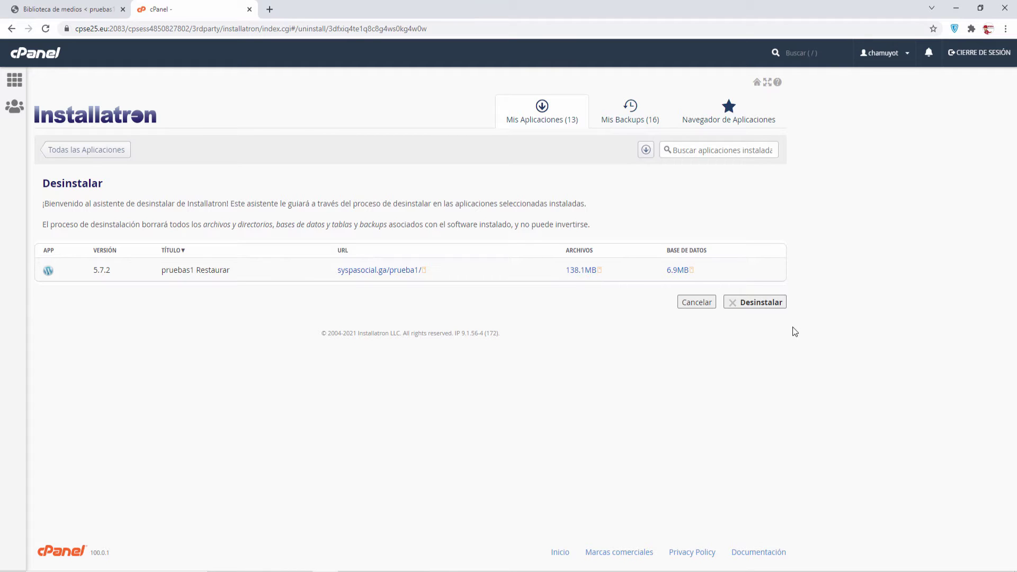
left_click(759, 302)
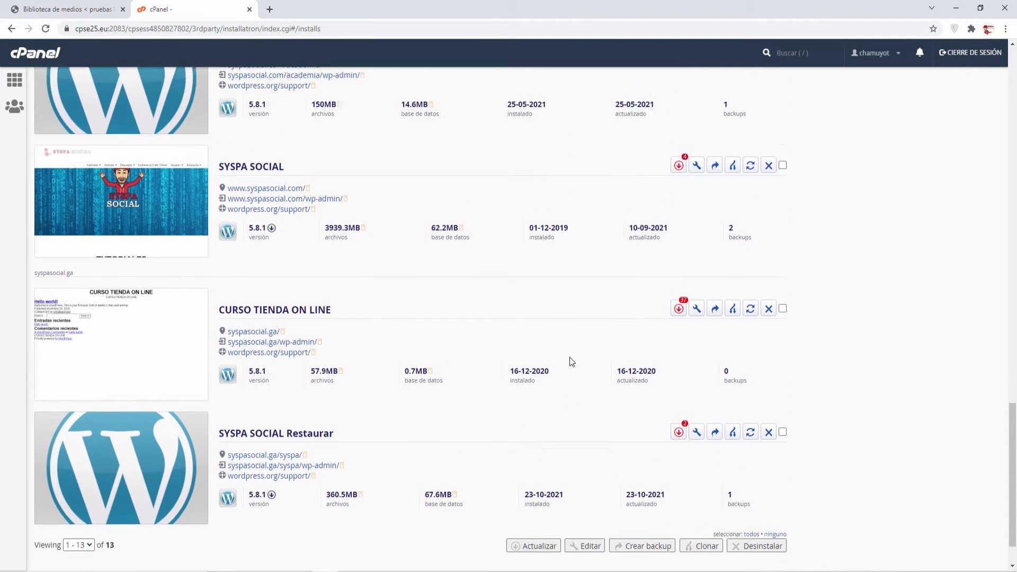
scroll(570, 357, "up", 3)
scroll(571, 357, "up", 20)
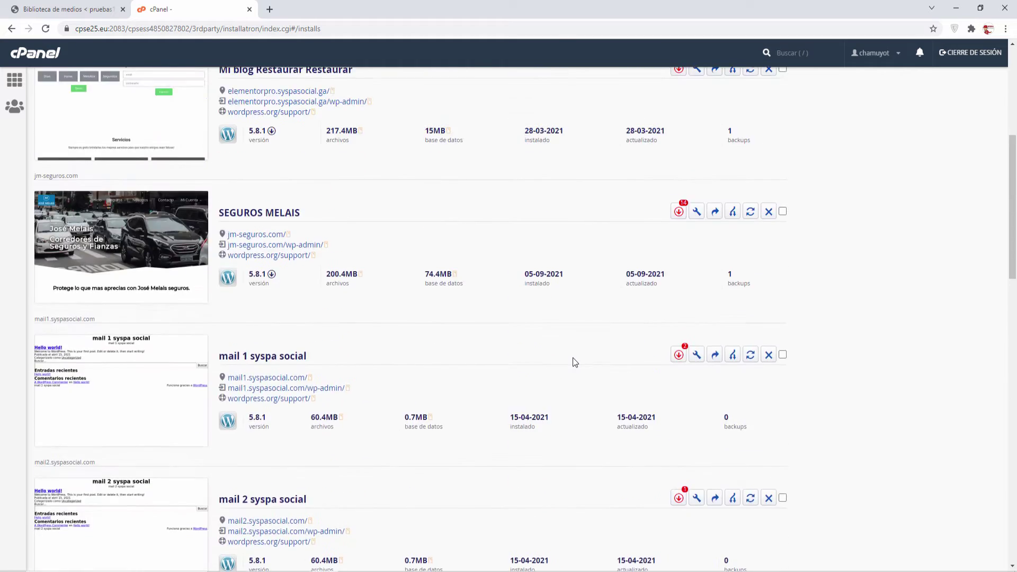
scroll(573, 362, "up", 1)
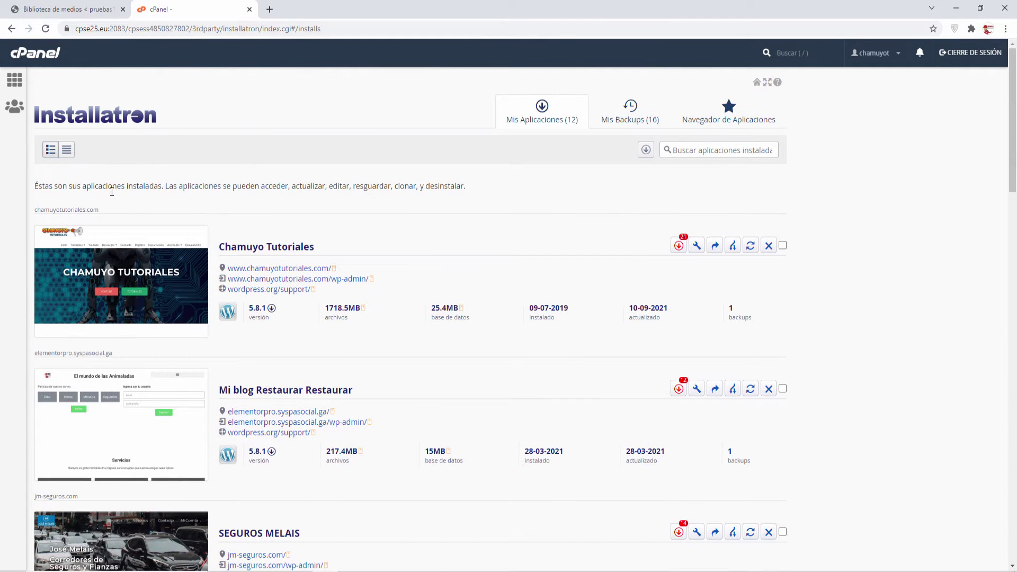
In Navegador de Aplicaciones, open WordPress and choose to install this application.
left_click(714, 126)
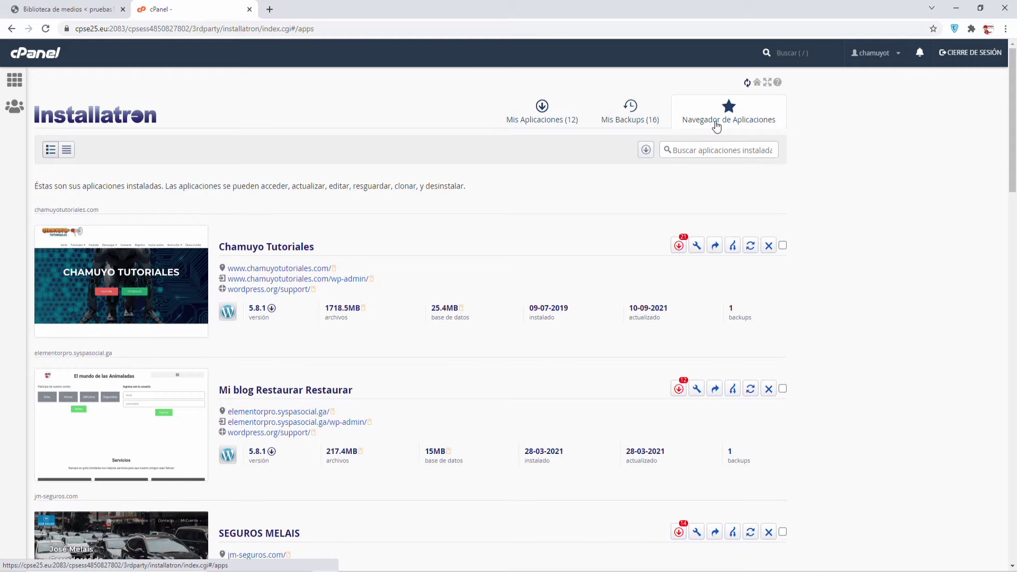
scroll(259, 333, "down", 1)
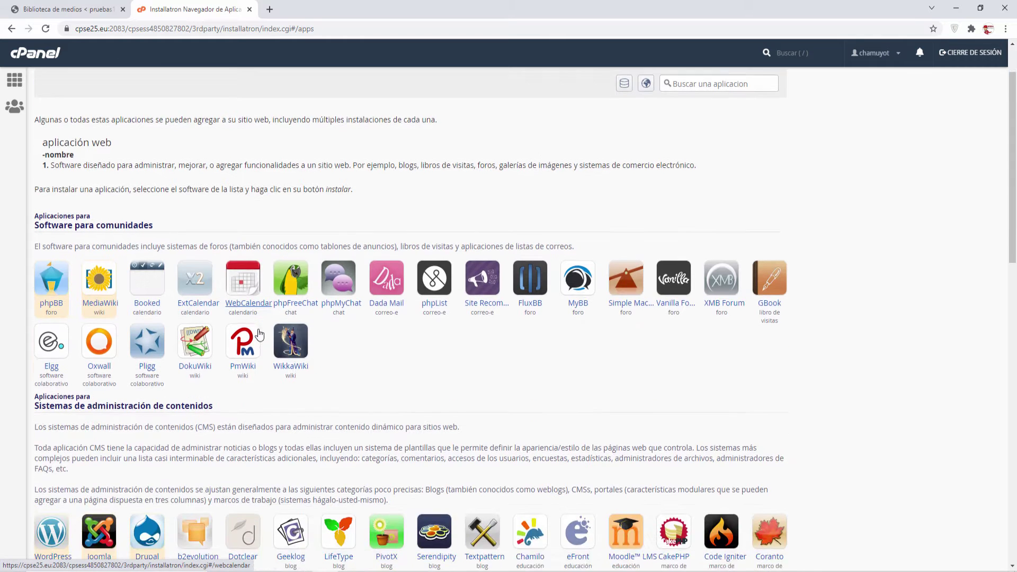
scroll(259, 334, "down", 3)
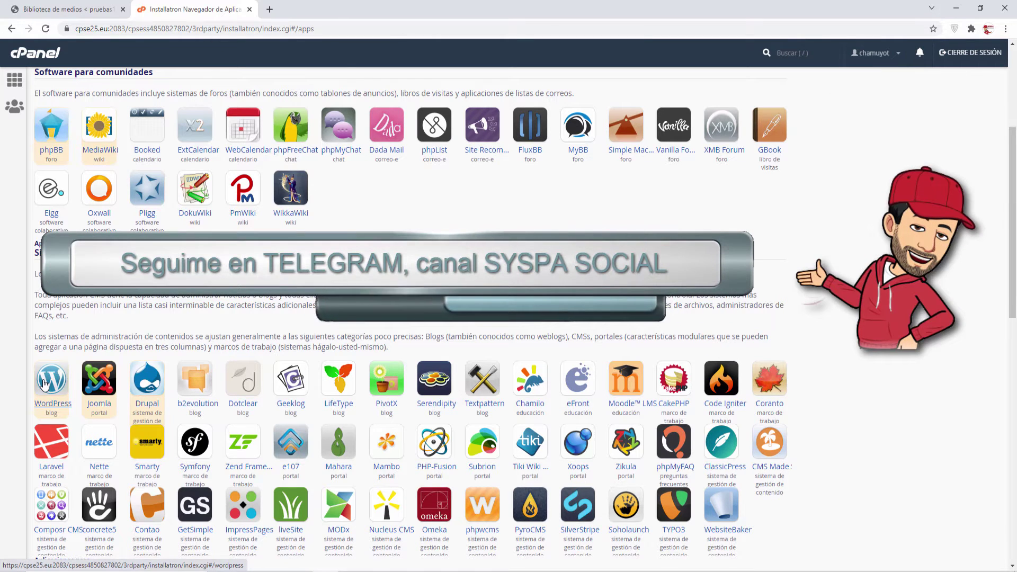
left_click(45, 382)
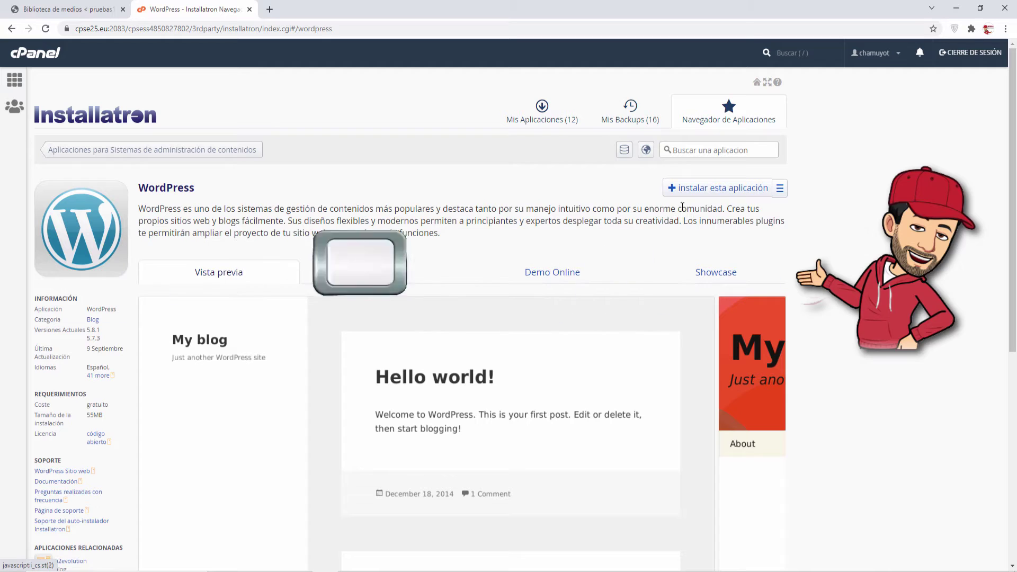
left_click(706, 195)
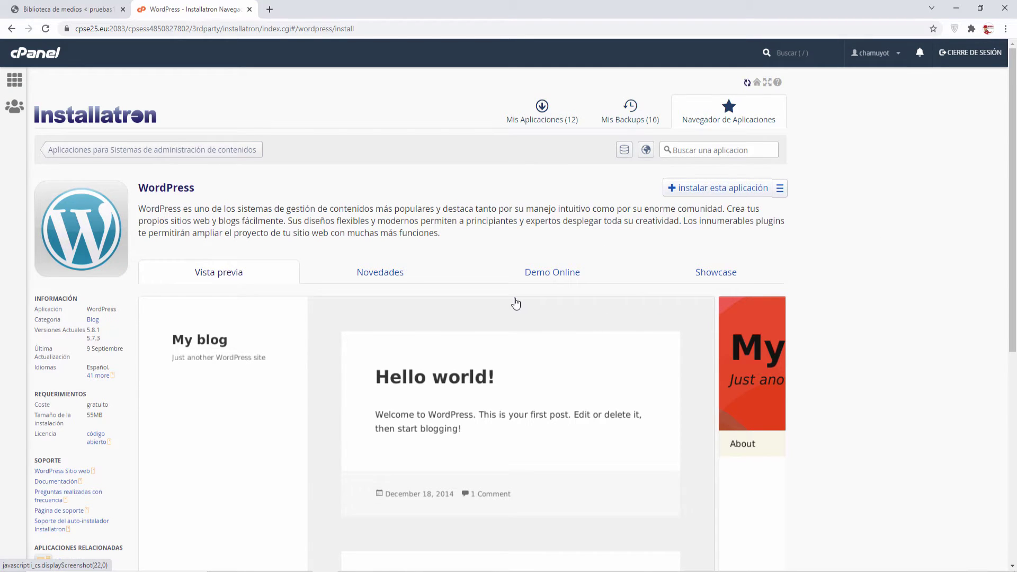
left_click(460, 296)
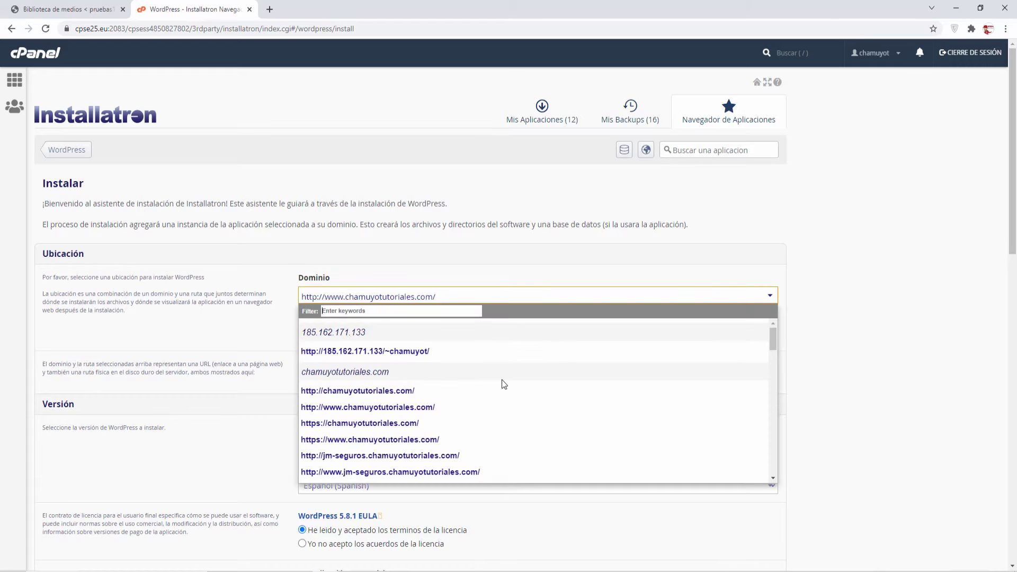
scroll(514, 401, "down", 8)
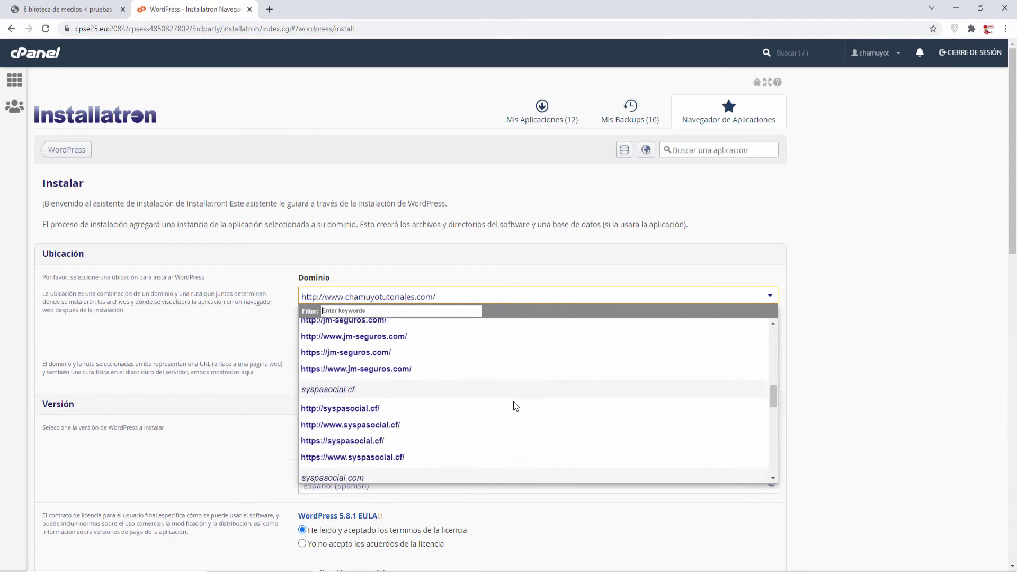
scroll(514, 405, "down", 10)
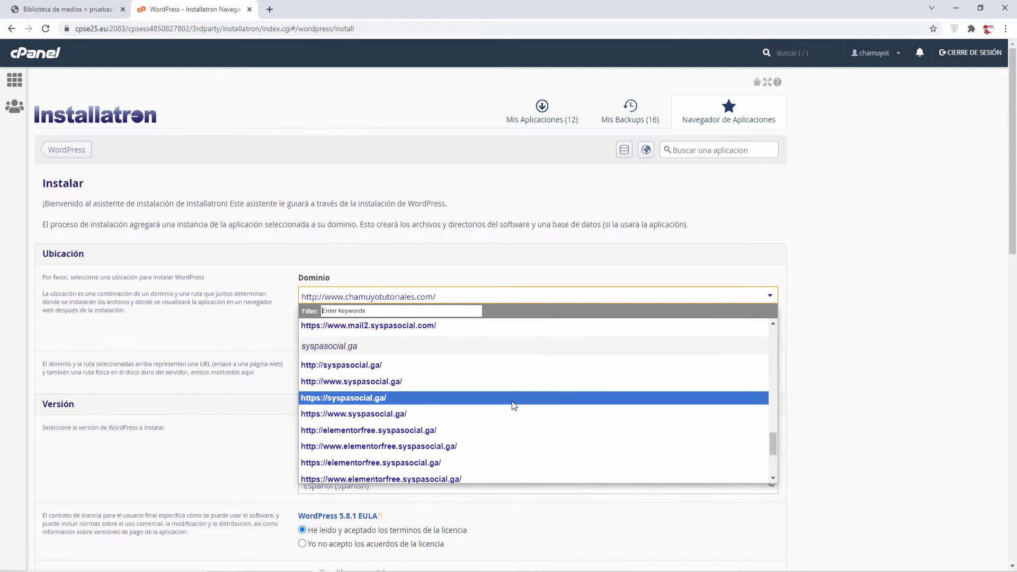
left_click(345, 398)
key("Tab")
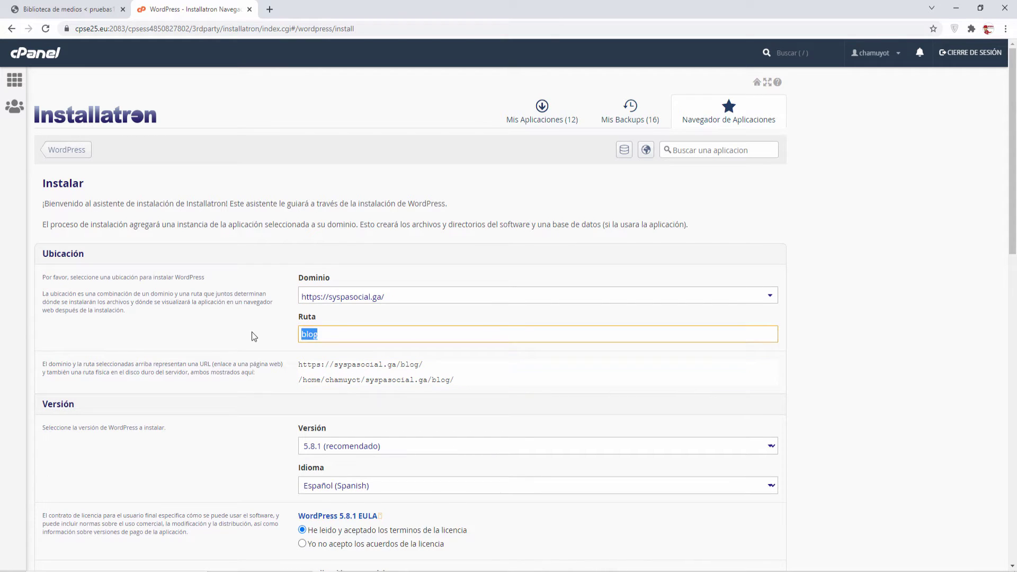
type("prueba1")
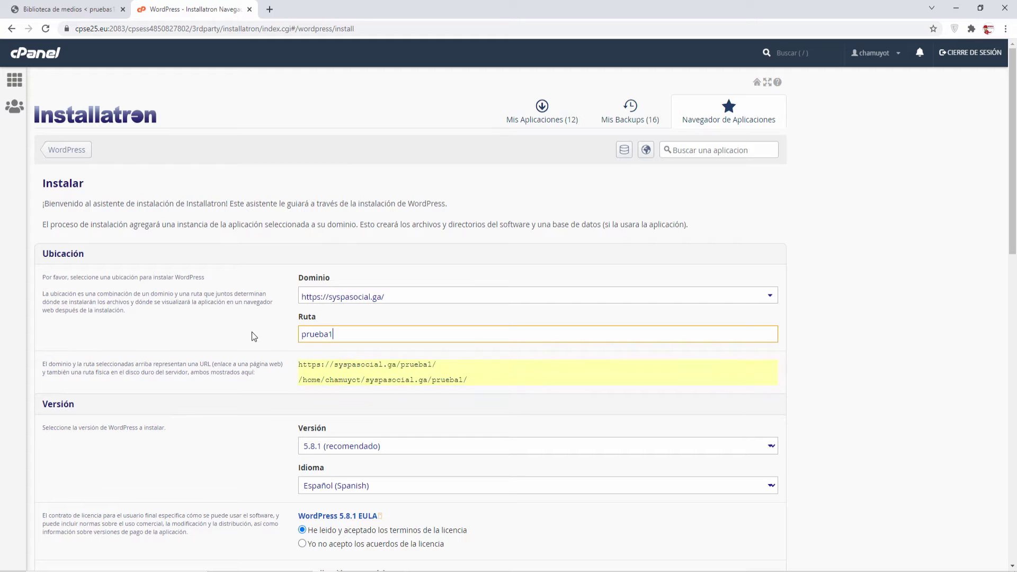
scroll(240, 367, "down", 1)
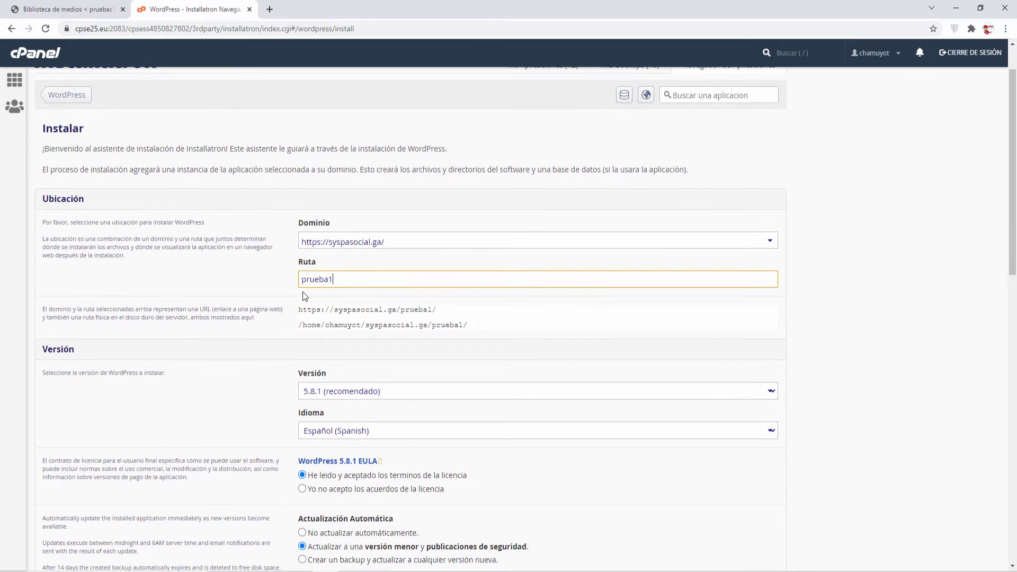
scroll(261, 375, "down", 7)
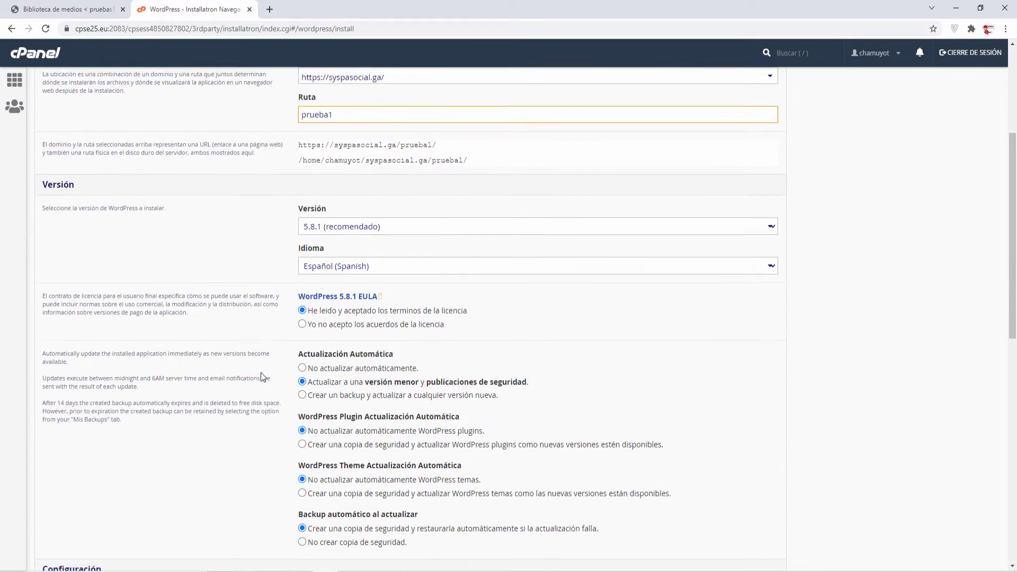
scroll(259, 373, "down", 2)
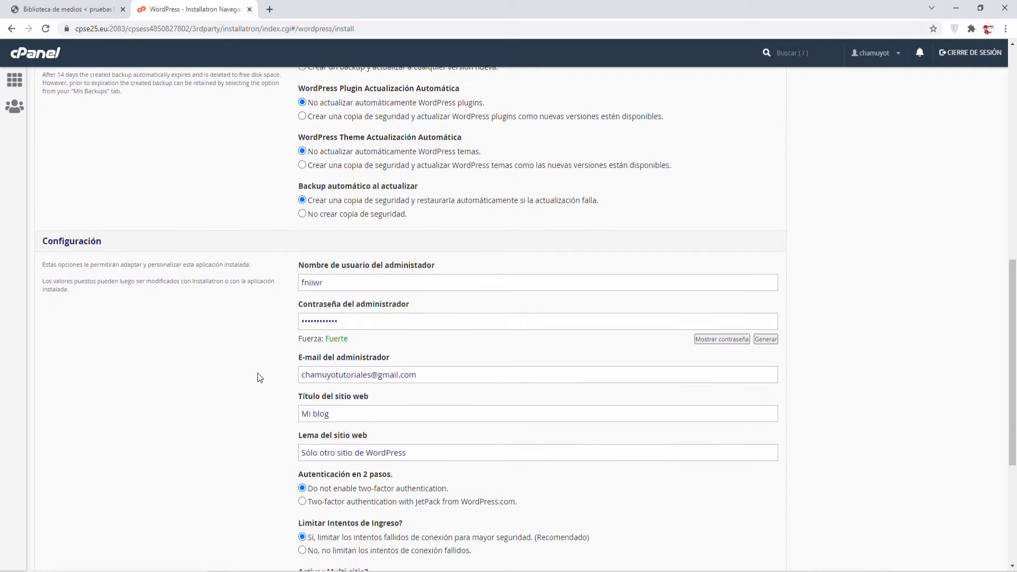
Set the administrator username to admin and enter a new password.
double_click(341, 284)
type("admin")
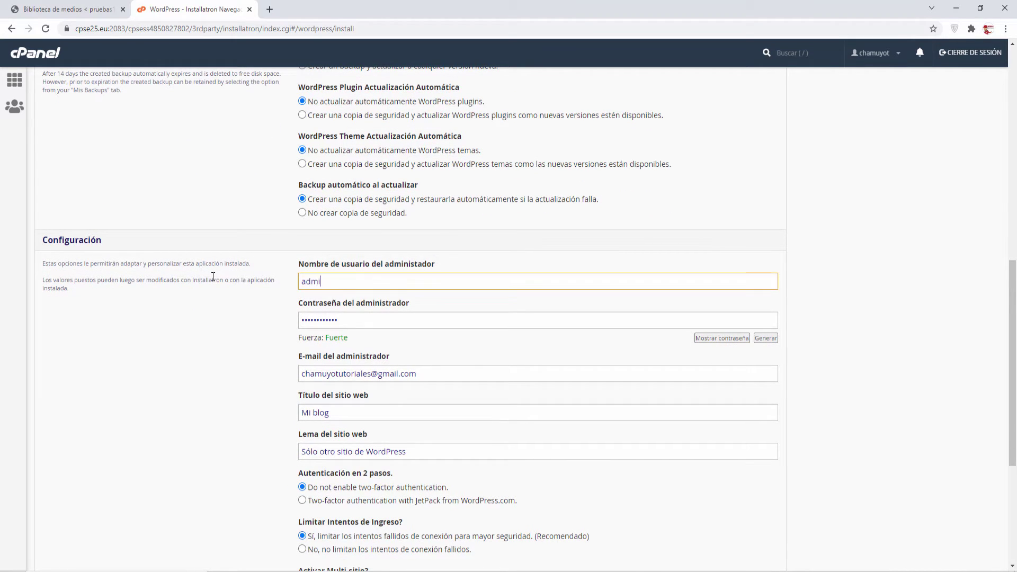
key("Tab")
type("123456789")
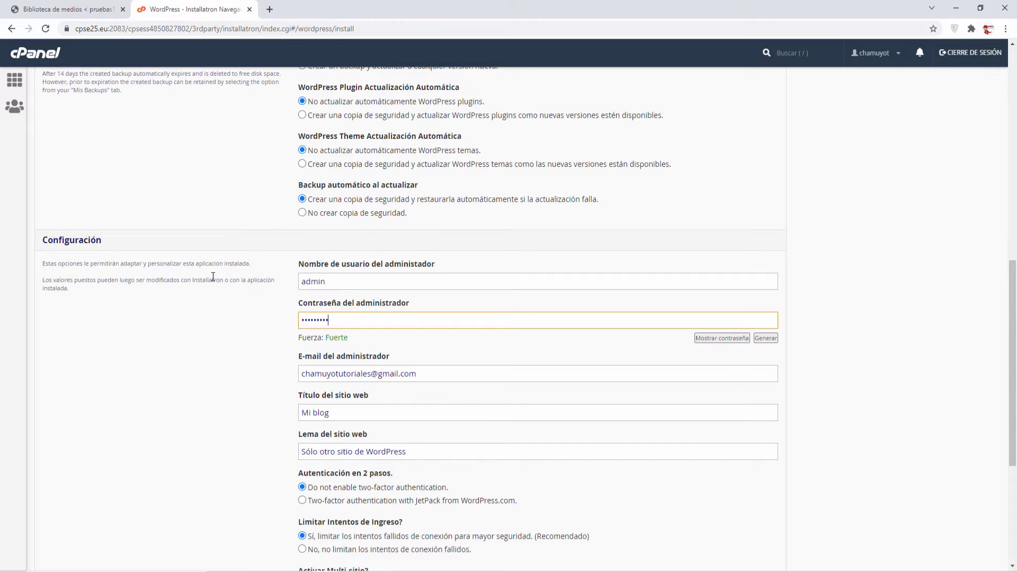
scroll(266, 282, "down", 1)
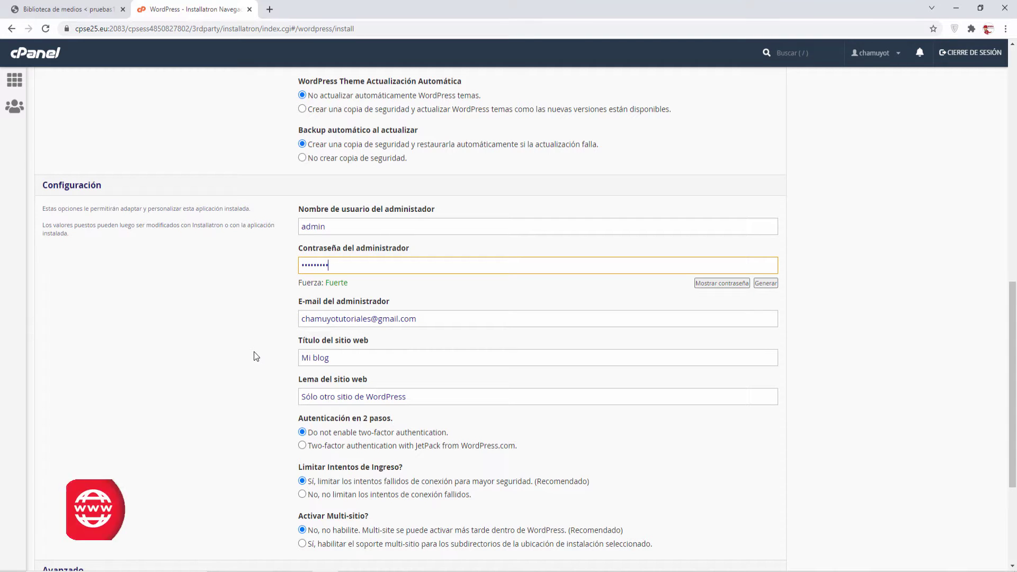
scroll(256, 356, "down", 1)
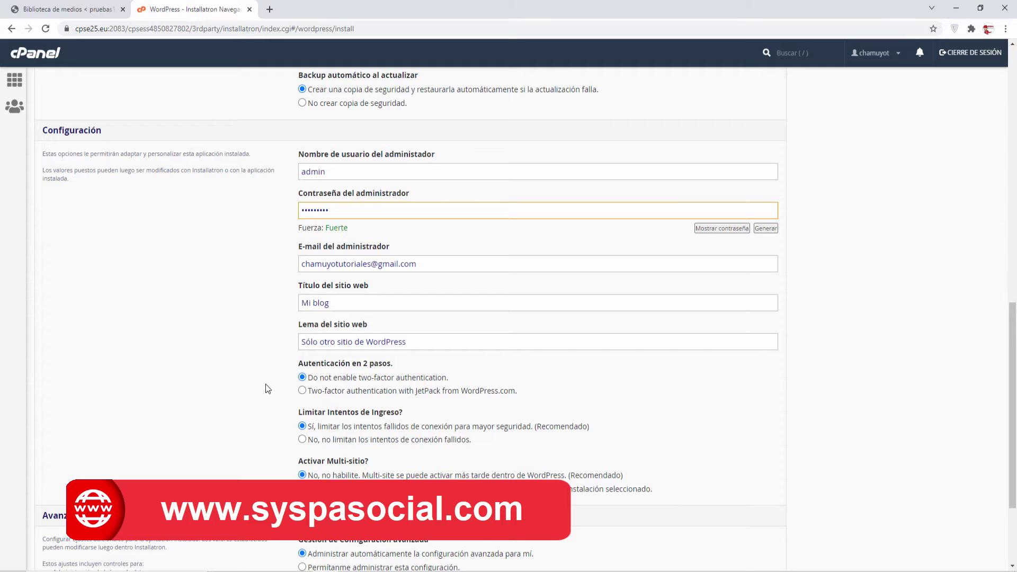
scroll(268, 387, "down", 2)
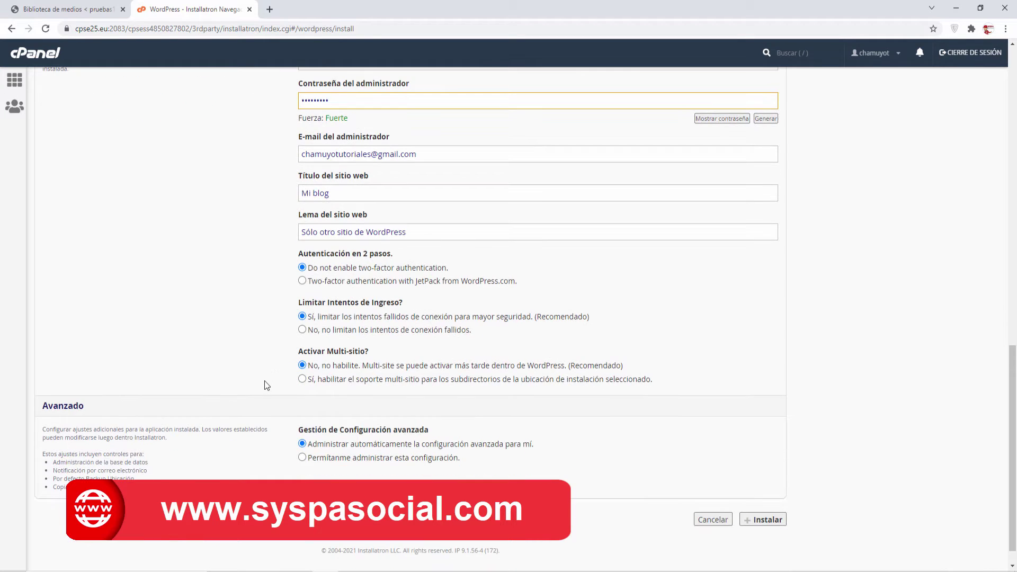
scroll(314, 337, "down", 1)
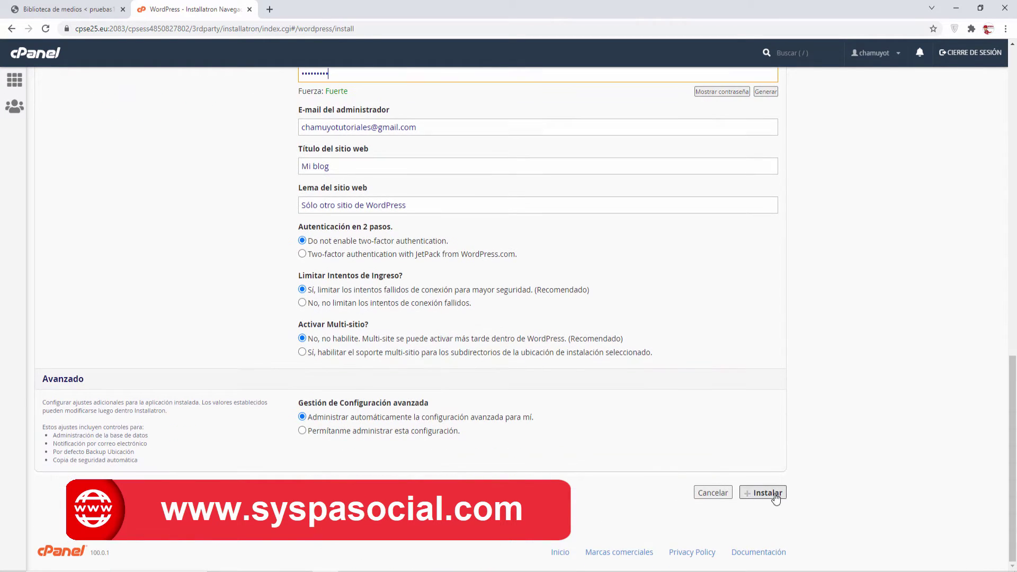
Run the WordPress installation and scroll to the new Mi blog (2) entry.
left_click(773, 494)
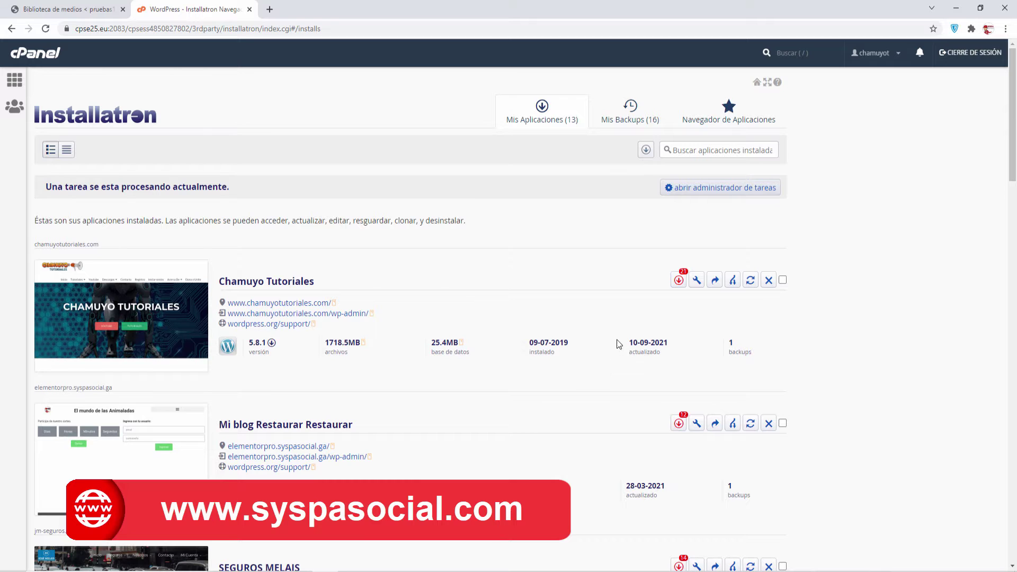
left_click_drag(1012, 114, 1012, 495)
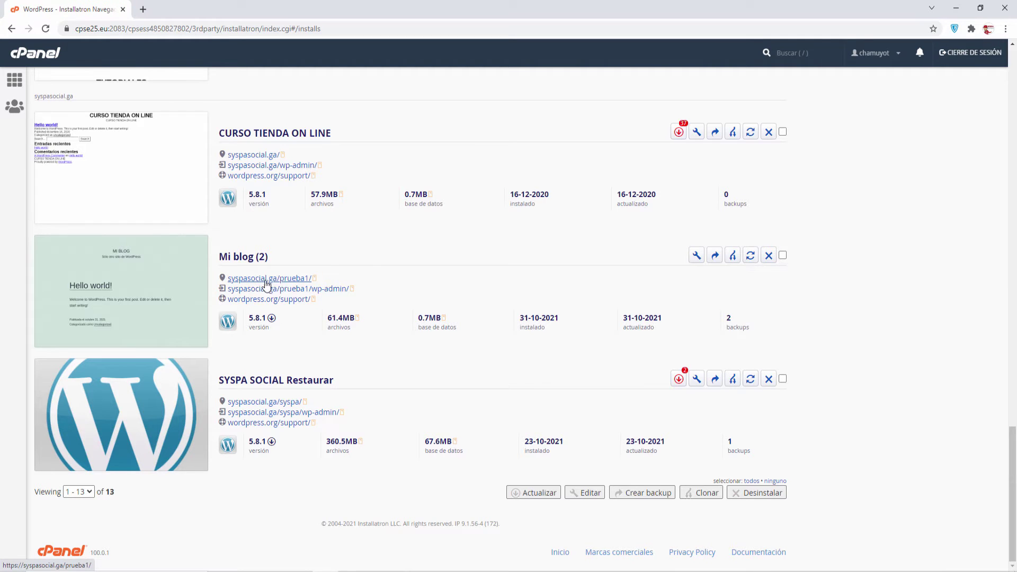
Open the prueba1 wp-admin dashboard in a new tab.
right_click(299, 294)
left_click(320, 298)
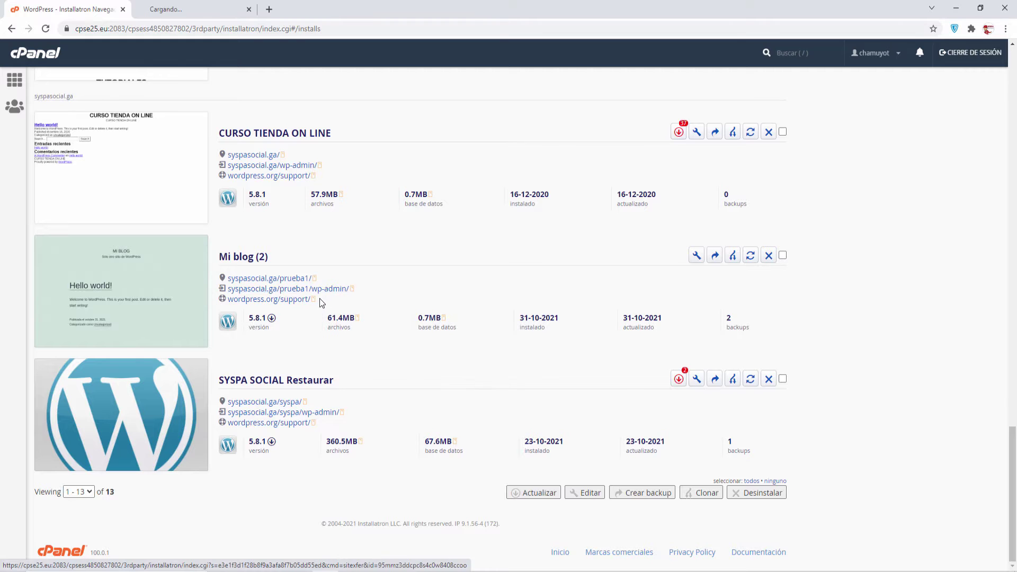
left_click(198, 16)
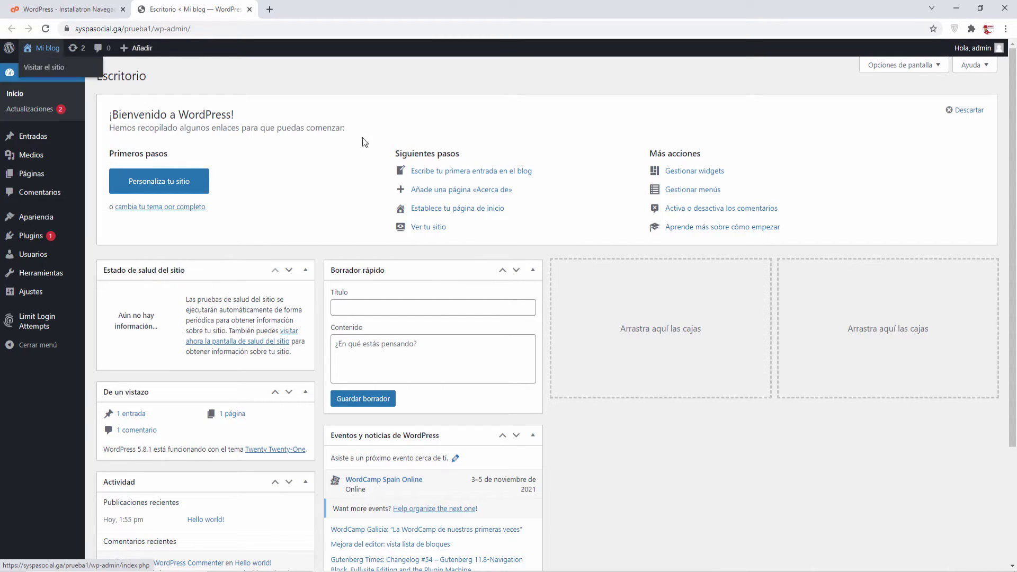
View the site's front page in a new tab, then close it.
right_click(52, 63)
left_click(90, 70)
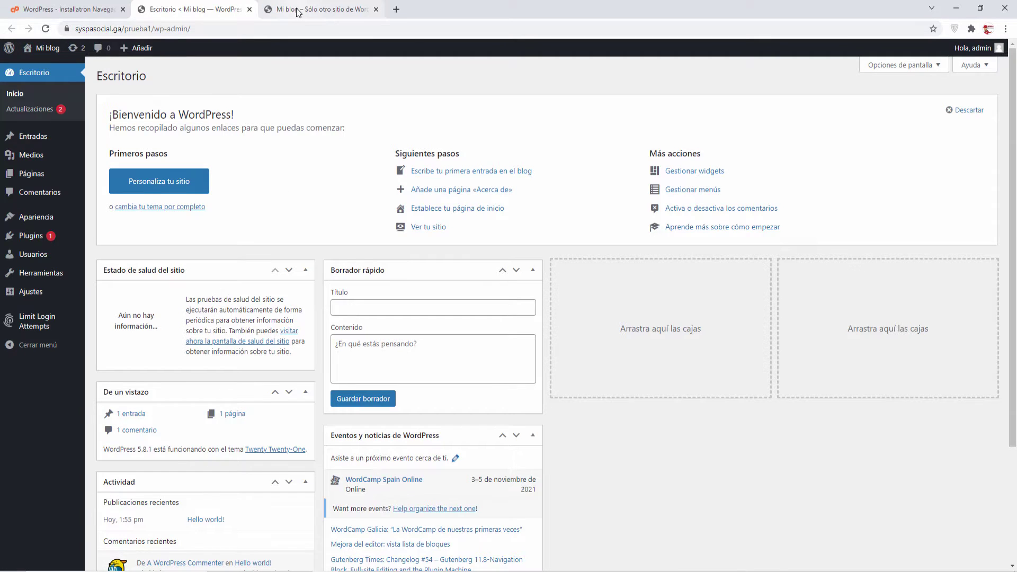
left_click(297, 11)
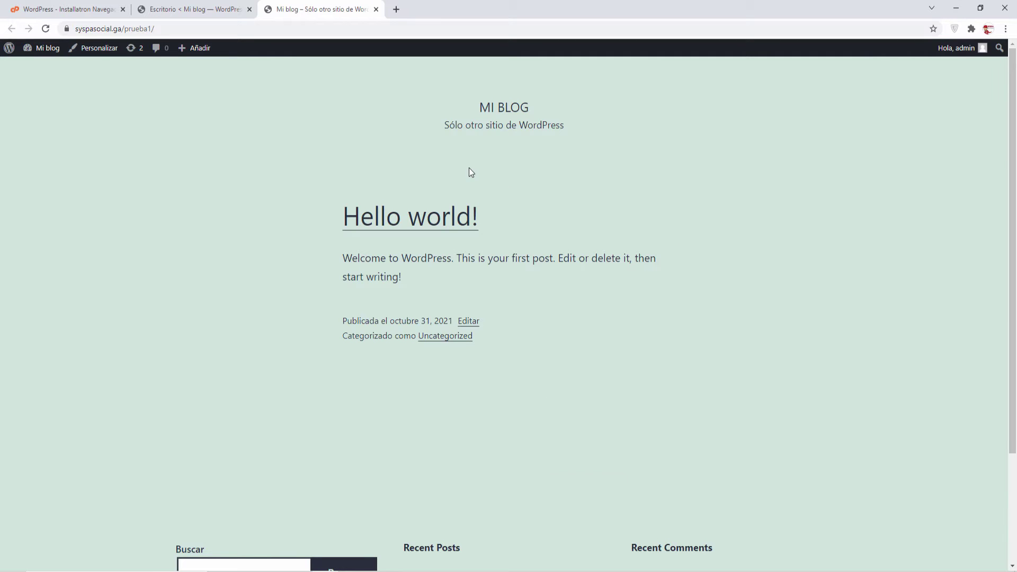
left_click(376, 10)
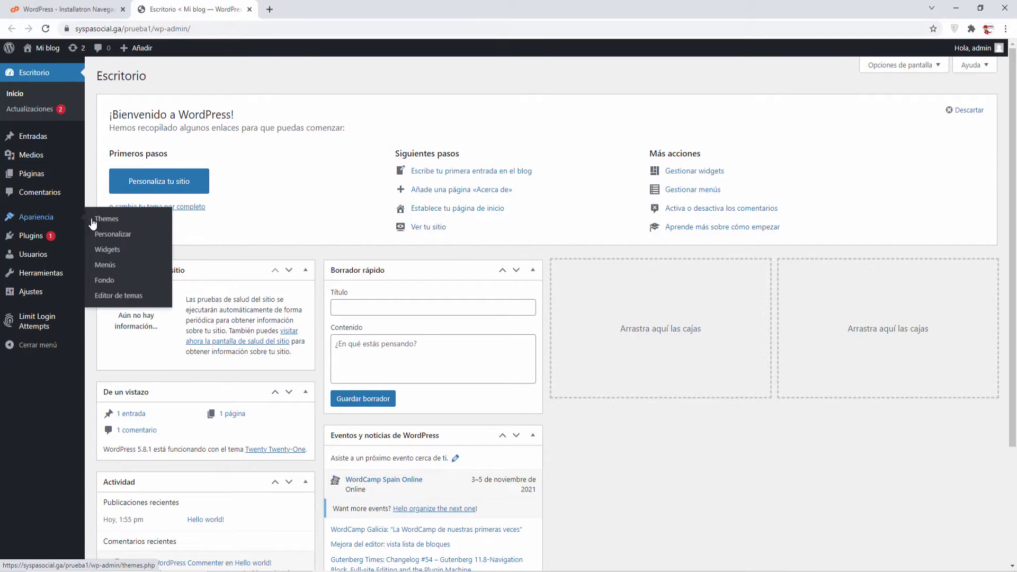
Search for, install and activate the Astra theme, then launch its Primeros pasos setup.
left_click(93, 219)
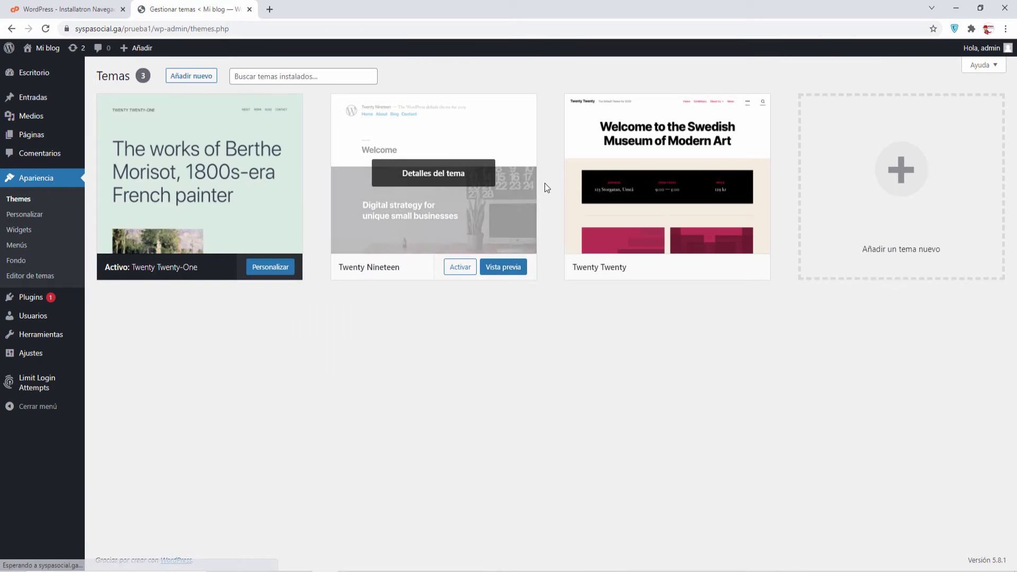
left_click(192, 77)
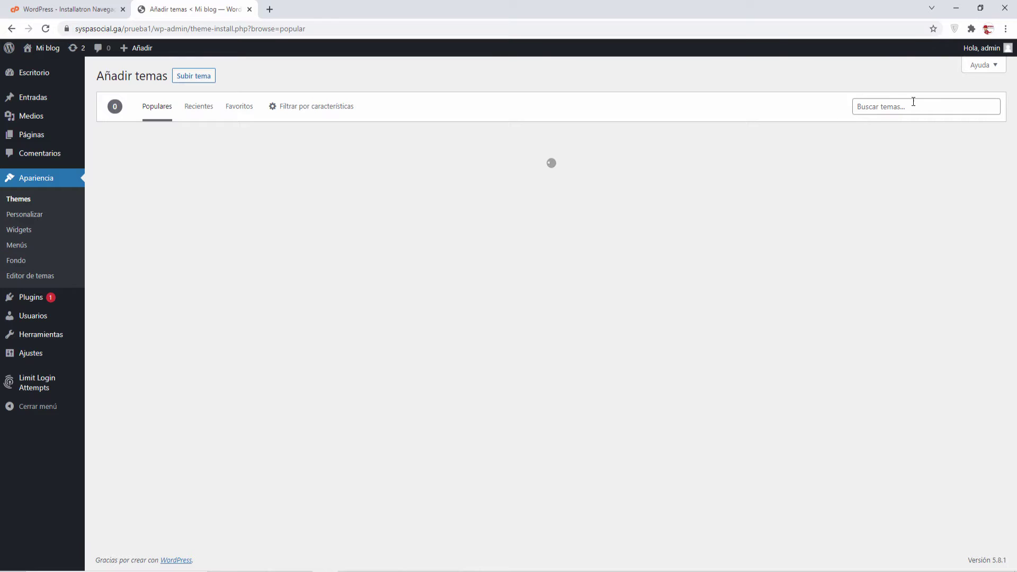
left_click(913, 102)
left_click(878, 126)
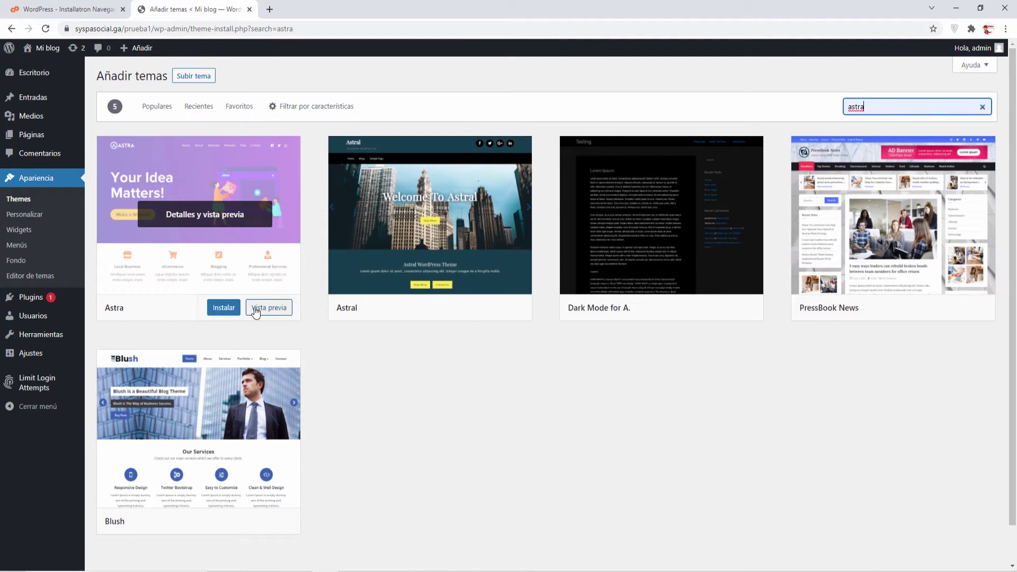
left_click(223, 308)
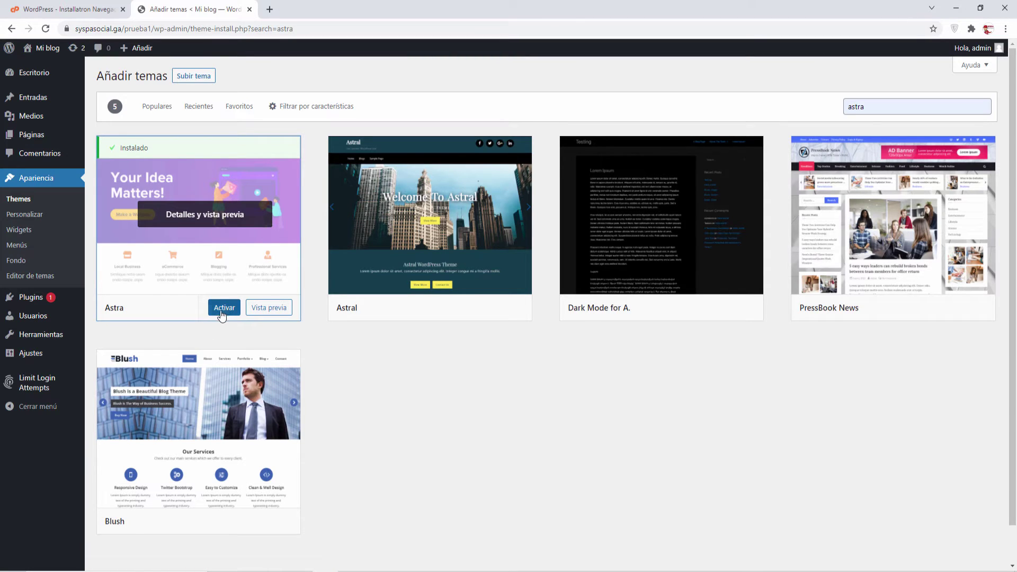
left_click(223, 307)
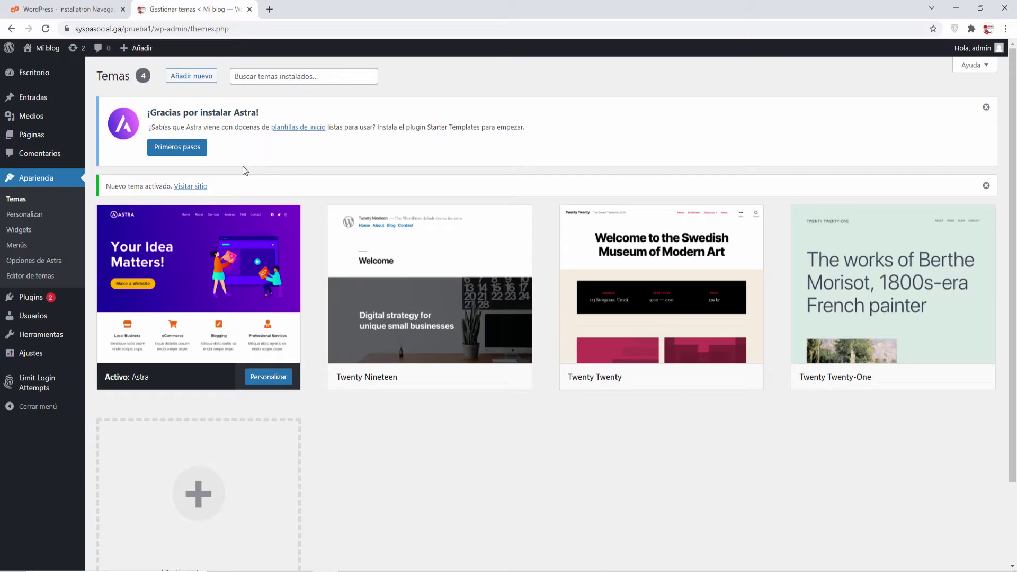
left_click(176, 153)
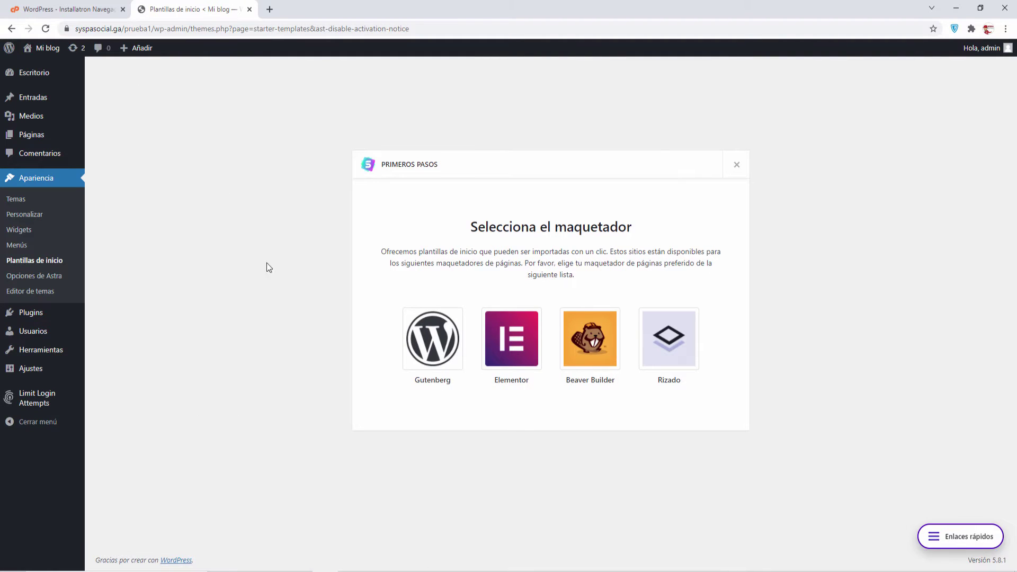
Choose Elementor, filter to Gratis templates, and start importing the complete Mountain site.
left_click(517, 338)
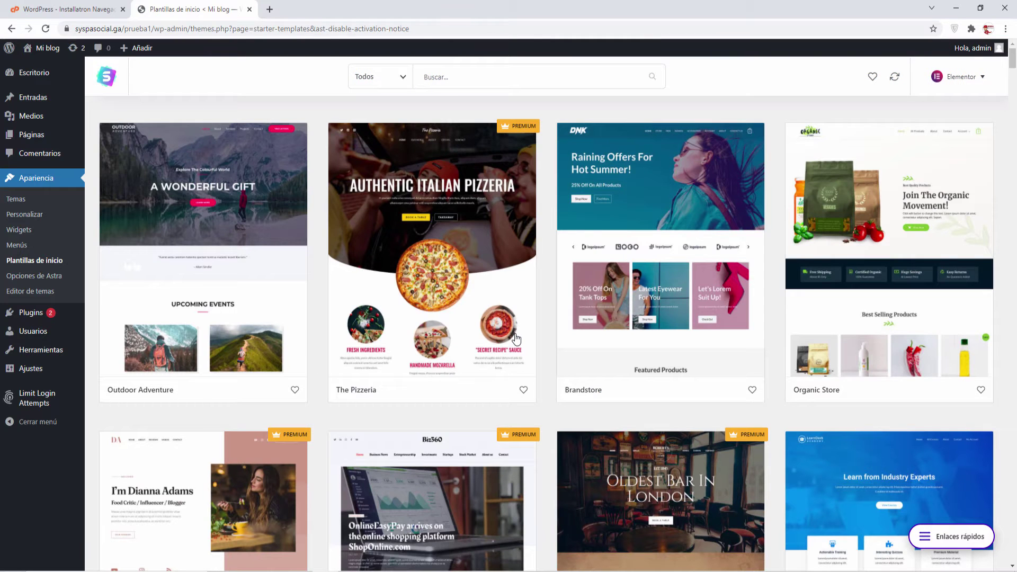
left_click(386, 78)
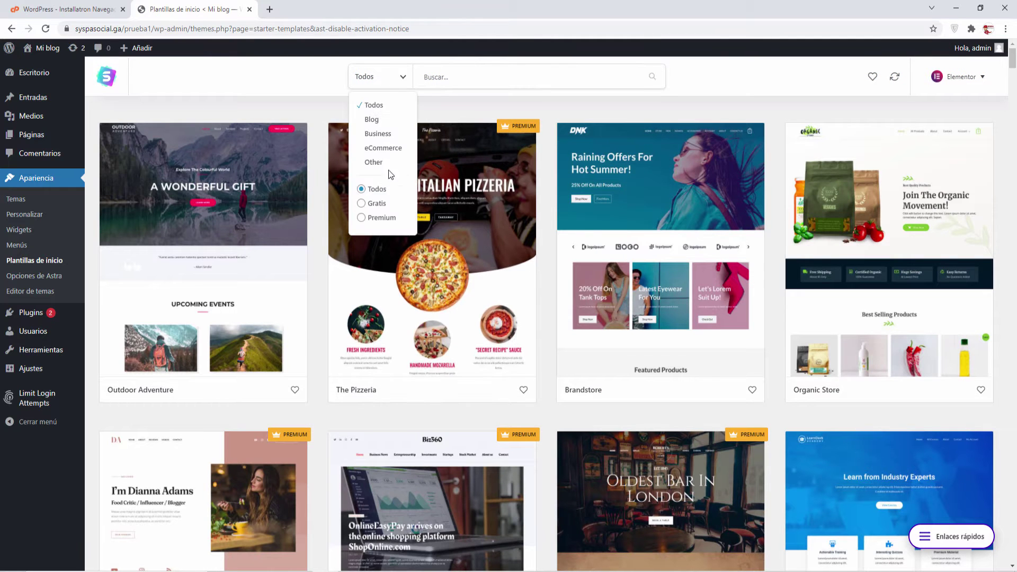
left_click(375, 205)
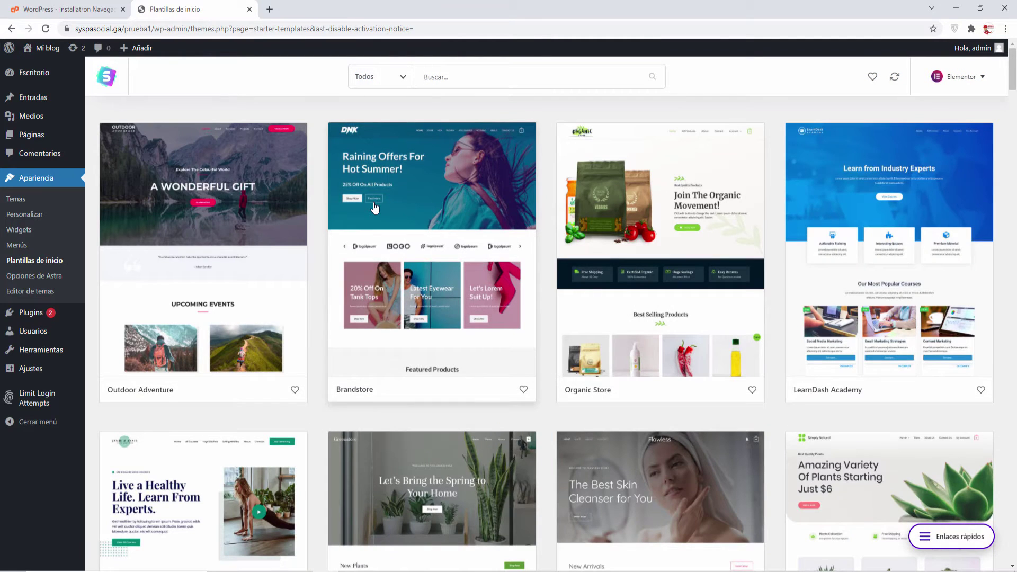
scroll(451, 217, "down", 14)
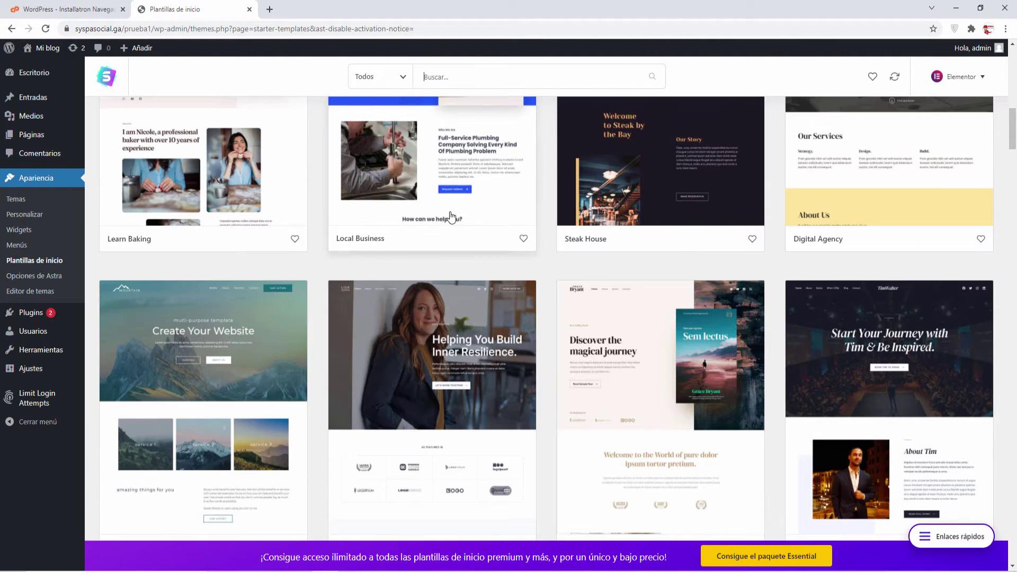
scroll(451, 218, "down", 5)
left_click(208, 235)
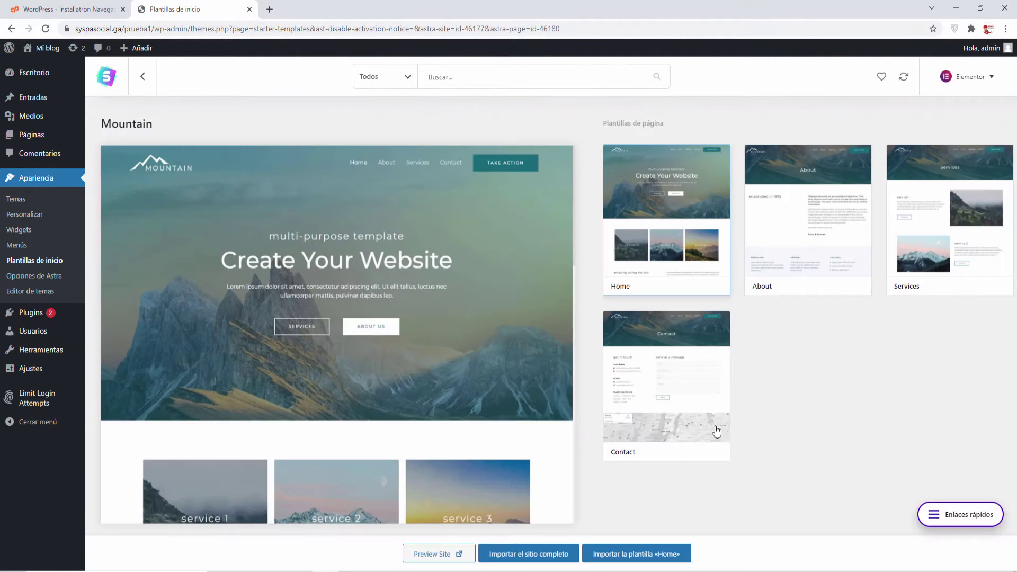
left_click(523, 554)
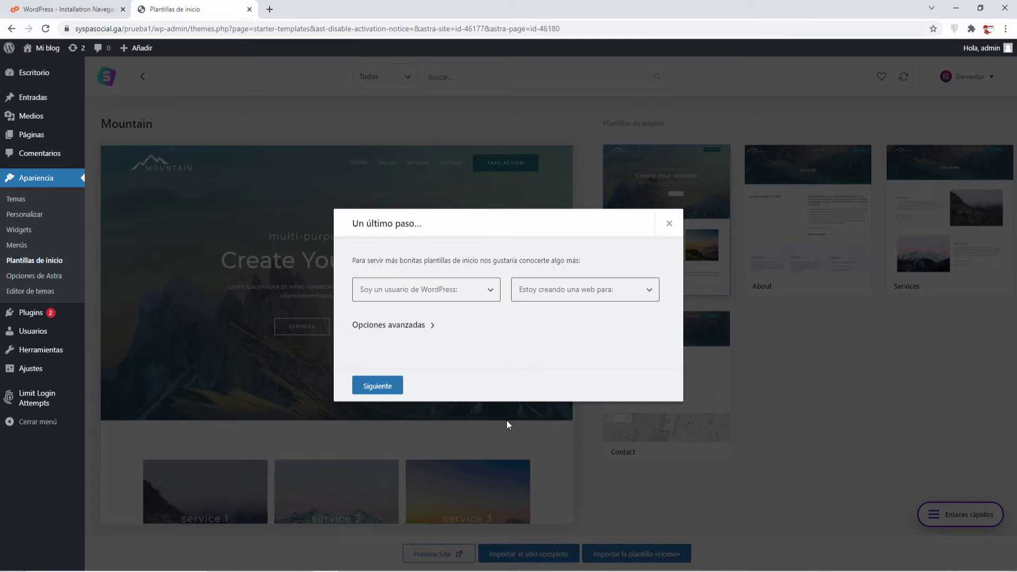
Answer the survey as Principiante for yourself or your company, start the import, and open the imported site.
left_click(442, 299)
left_click(402, 317)
left_click(547, 290)
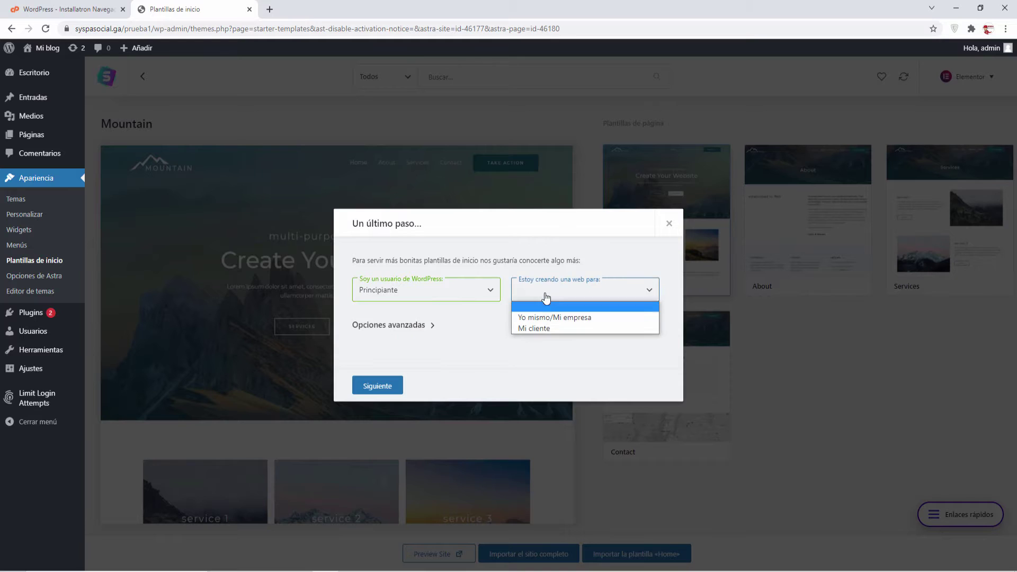
left_click(547, 312)
left_click(378, 386)
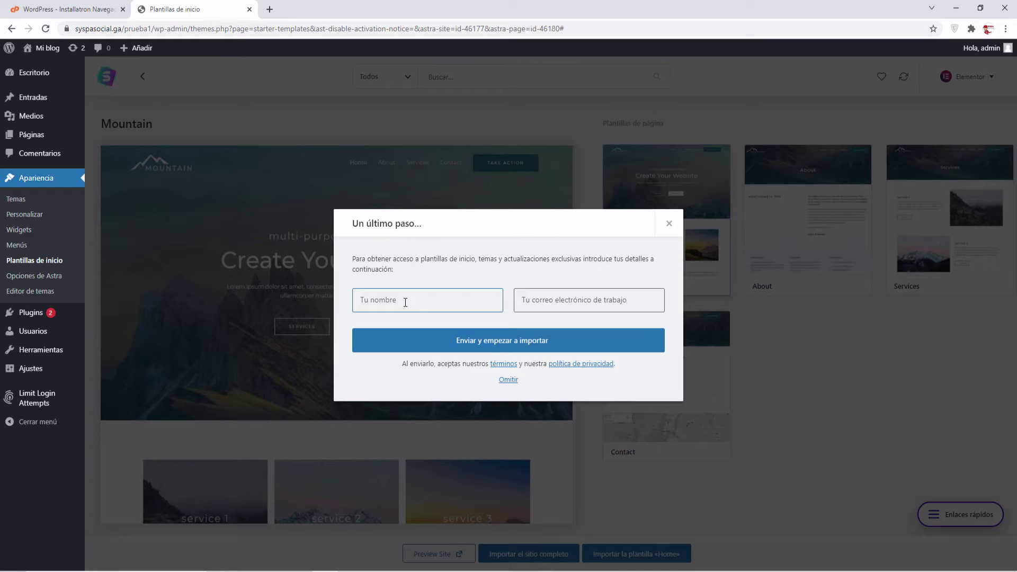
left_click(488, 342)
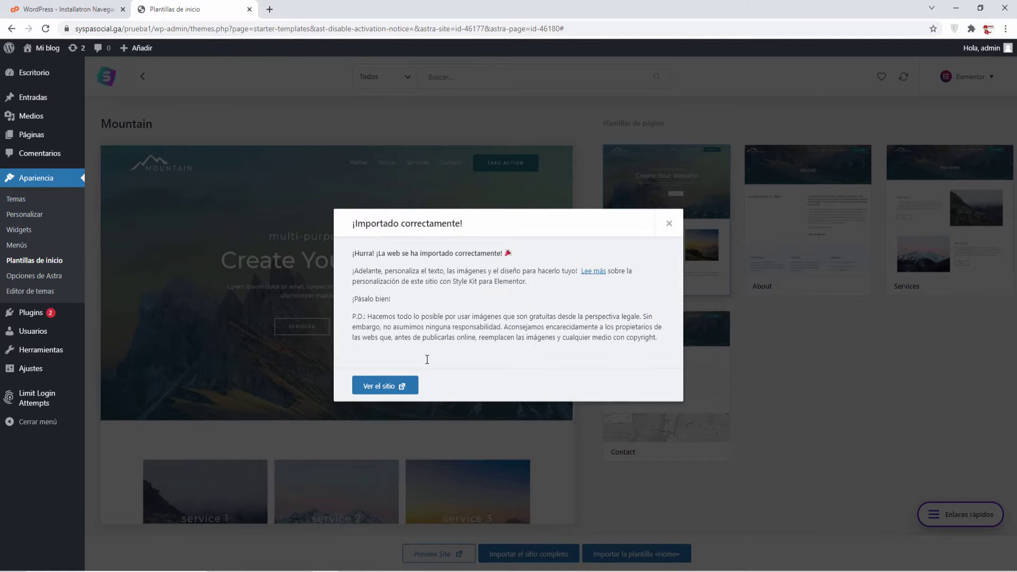
left_click(382, 386)
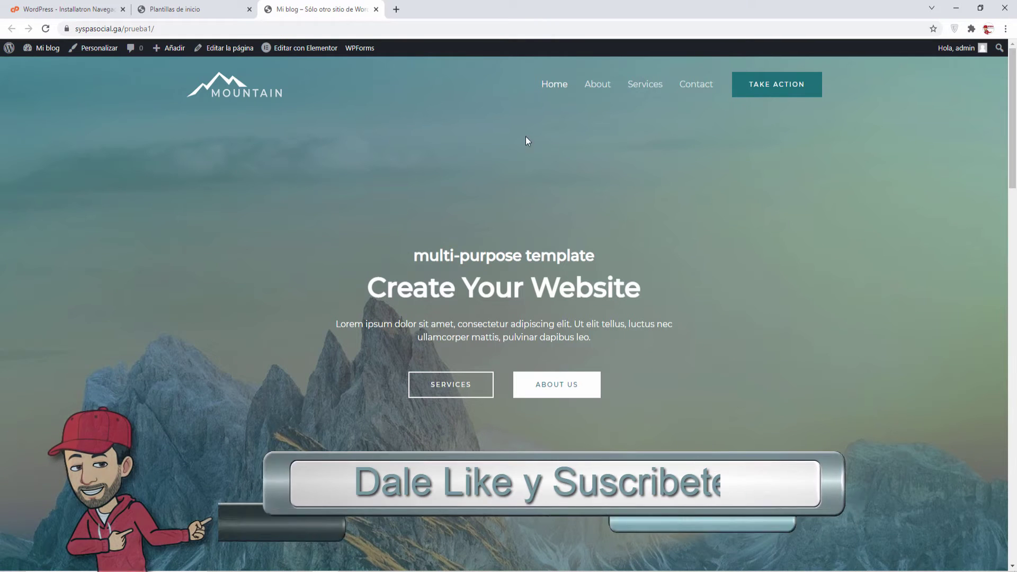
Review the live Mountain front page, close its tab, and dismiss the ¡Importado correctamente! message.
scroll(361, 293, "down", 6)
scroll(363, 297, "down", 14)
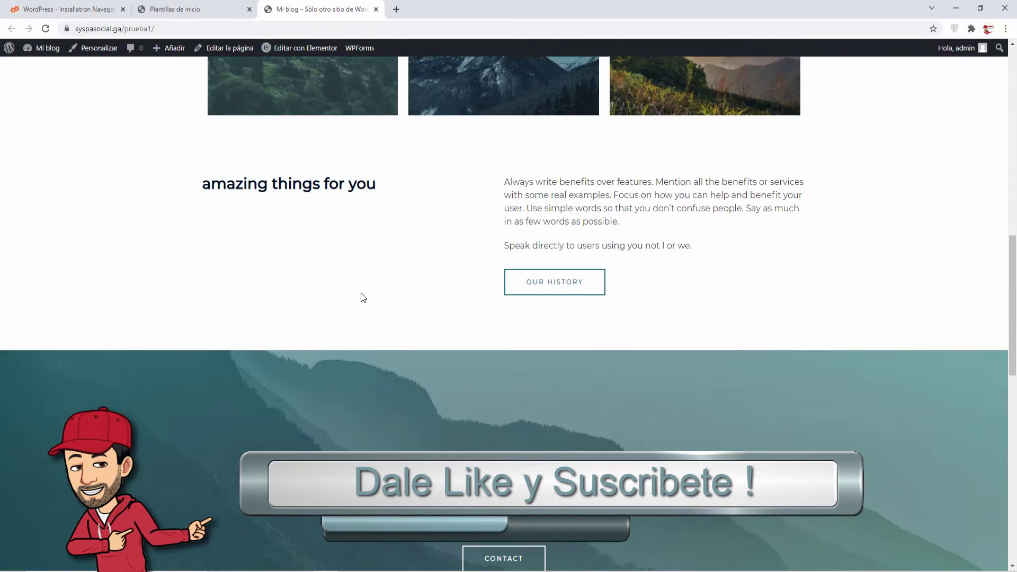
scroll(361, 293, "up", 16)
scroll(362, 294, "up", 4)
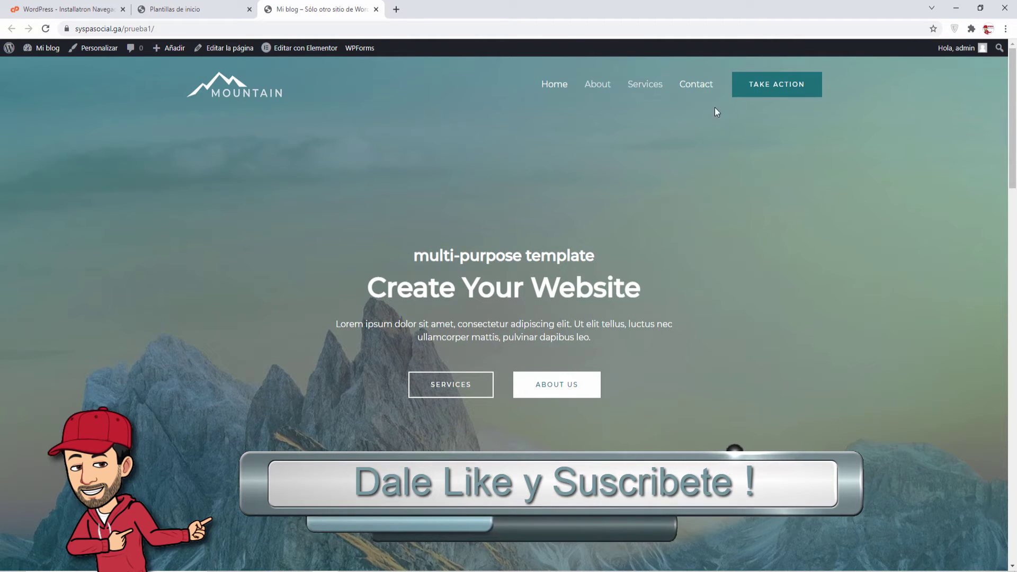
left_click(376, 10)
left_click(669, 223)
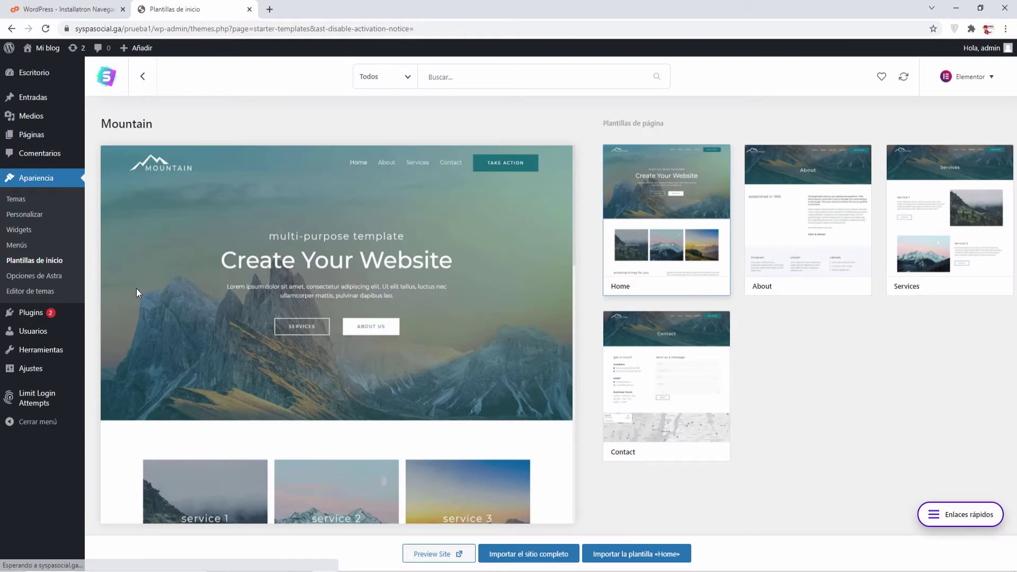
mouse_move(30, 315)
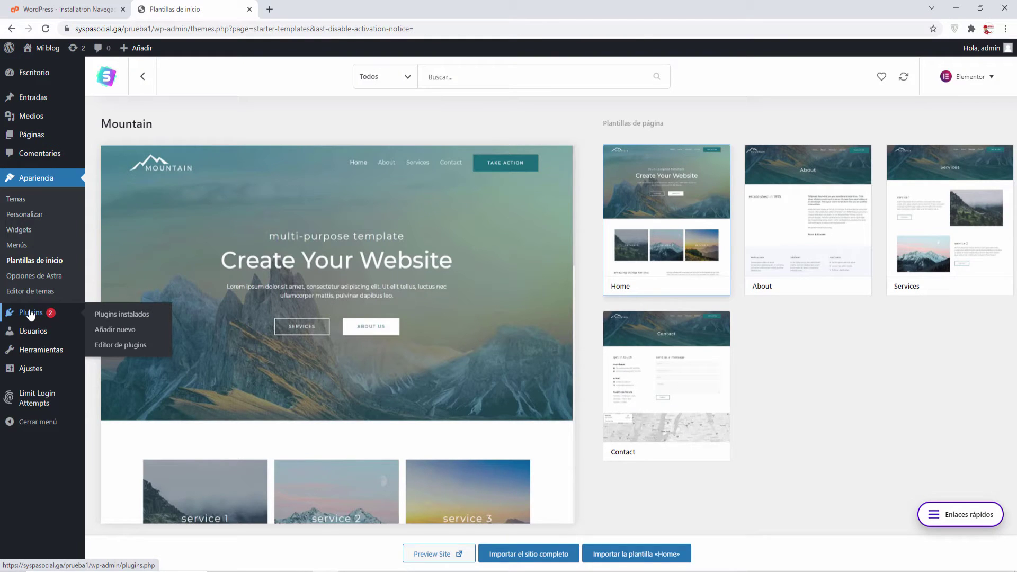
Update Akismet Anti-Spam and Limit Login Attempts Reloaded from the installed plugins list.
left_click(121, 314)
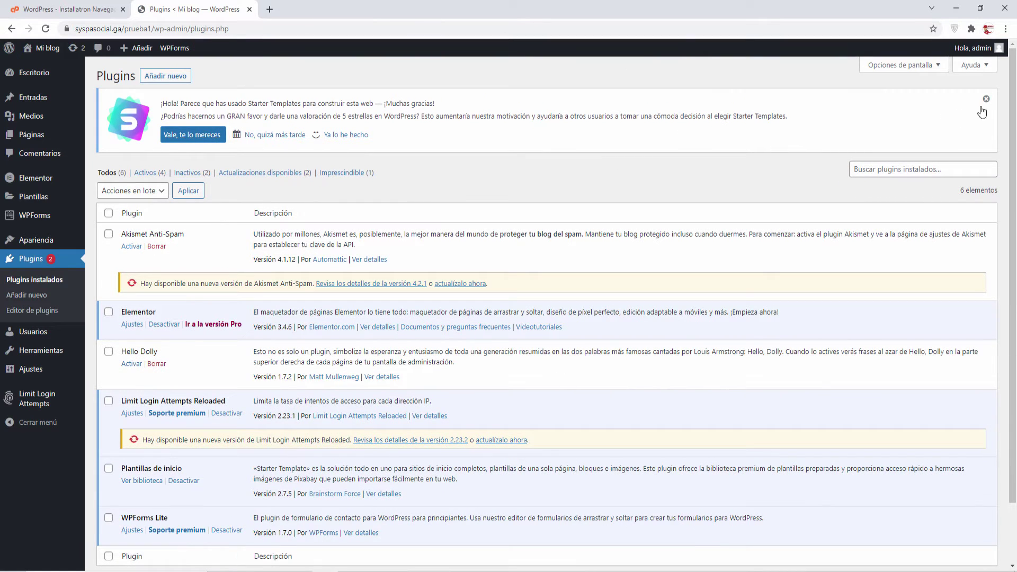
left_click(477, 283)
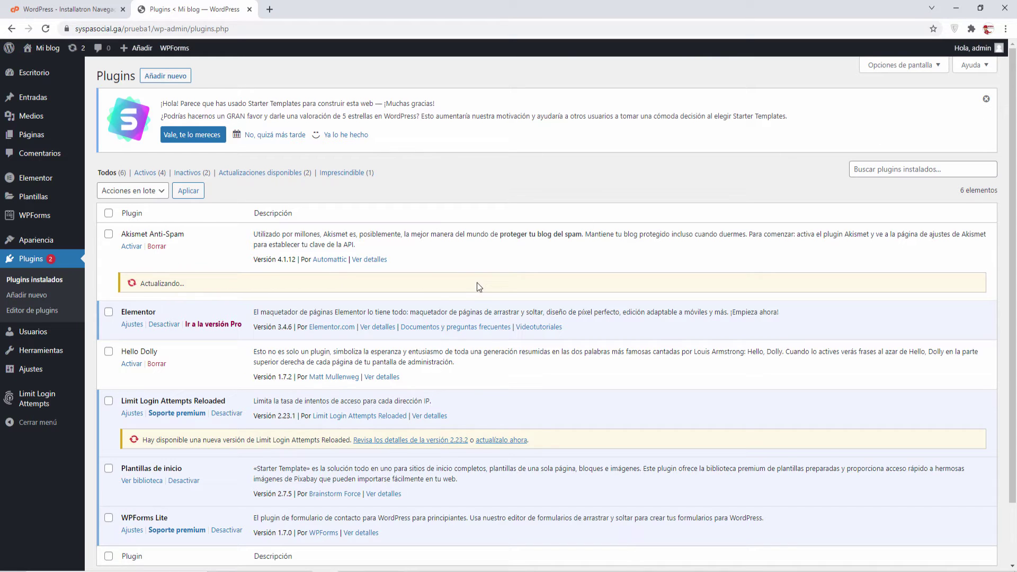
left_click(495, 440)
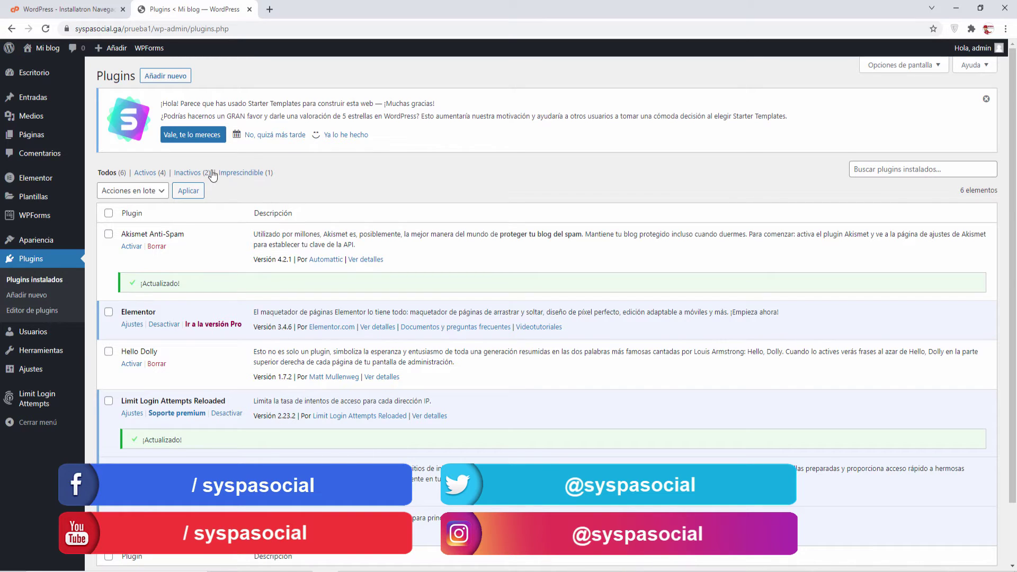
Write and publish a new post titled 'prueba 1'.
mouse_move(39, 102)
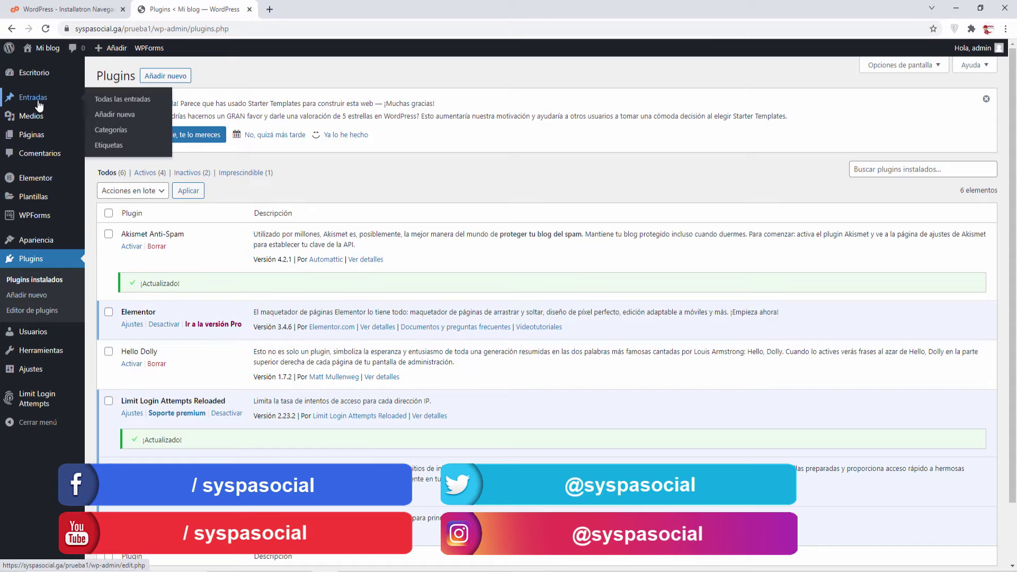
left_click(120, 99)
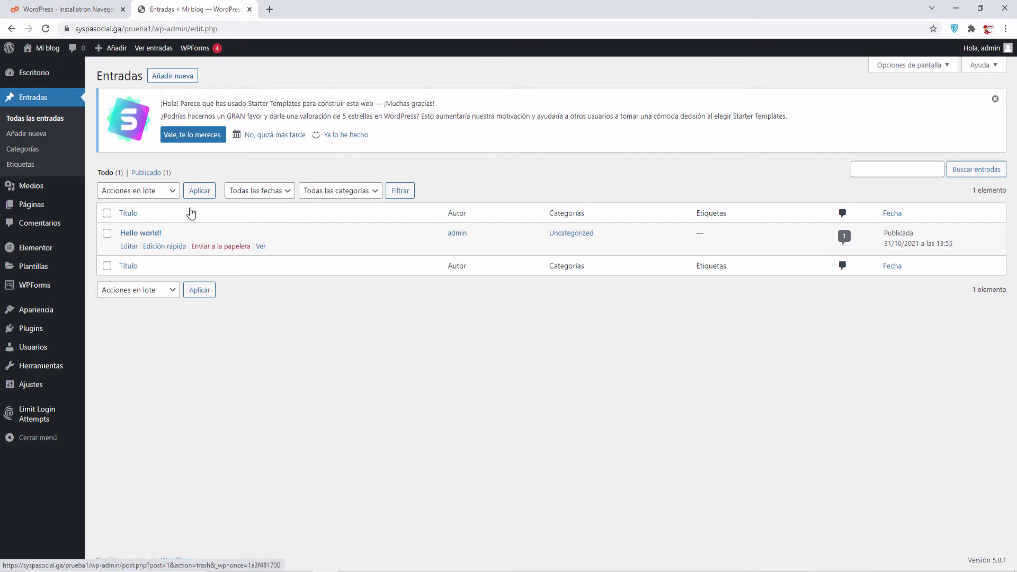
left_click(176, 76)
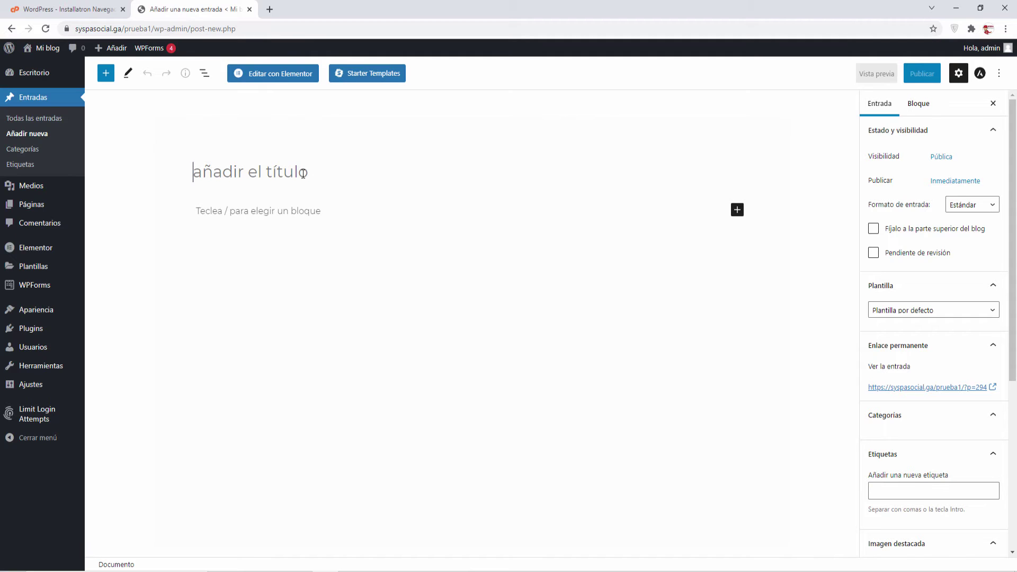
type("prueba 1")
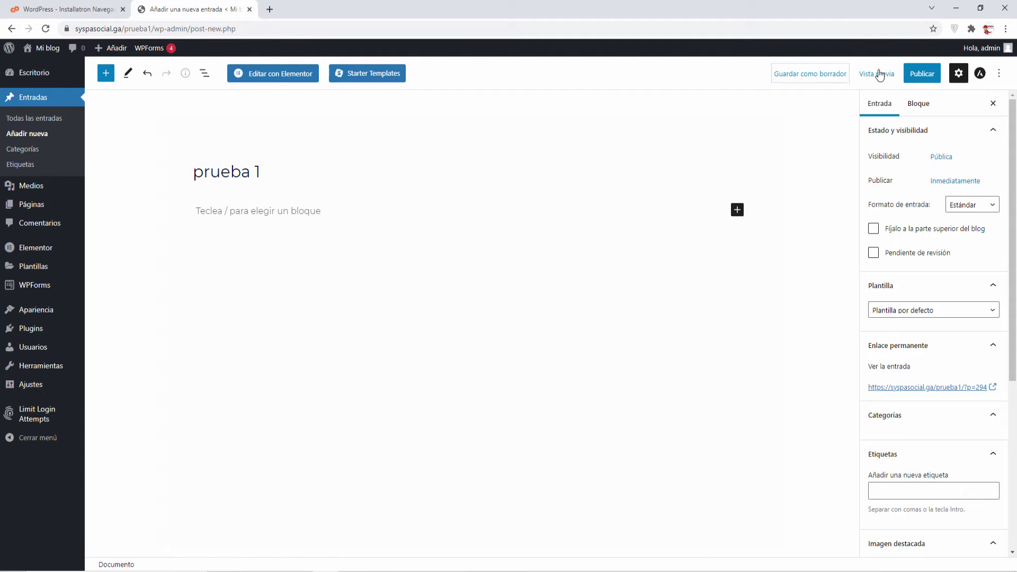
left_click(921, 74)
left_click(908, 74)
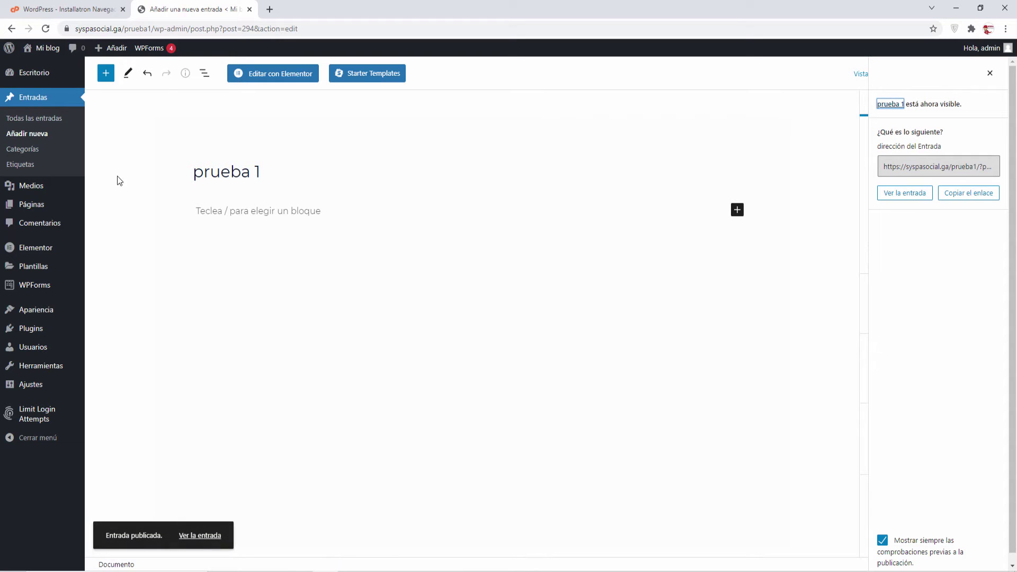
Return to Todas las entradas, then open the Medios Biblioteca.
left_click(34, 119)
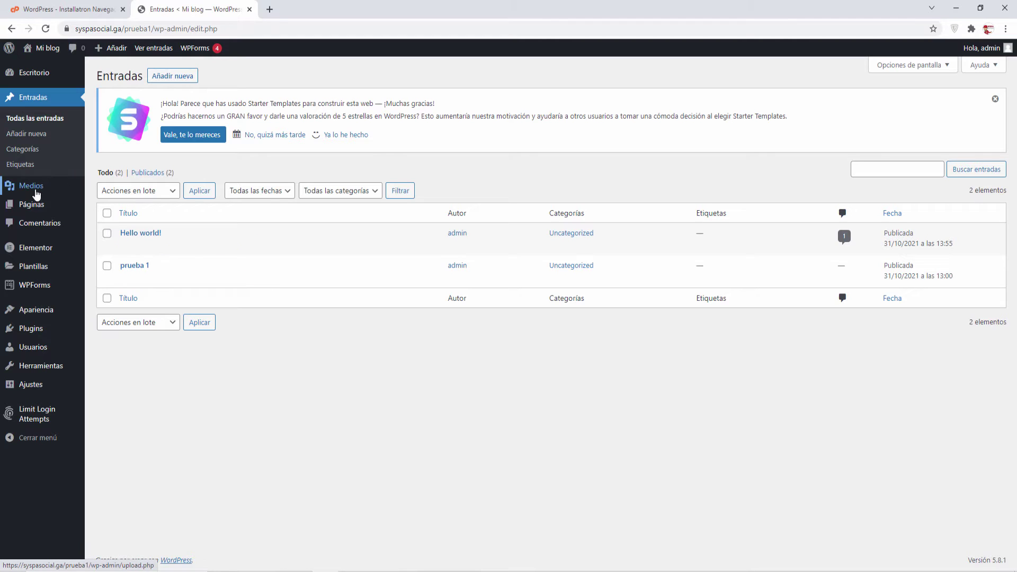
mouse_move(35, 191)
left_click(122, 189)
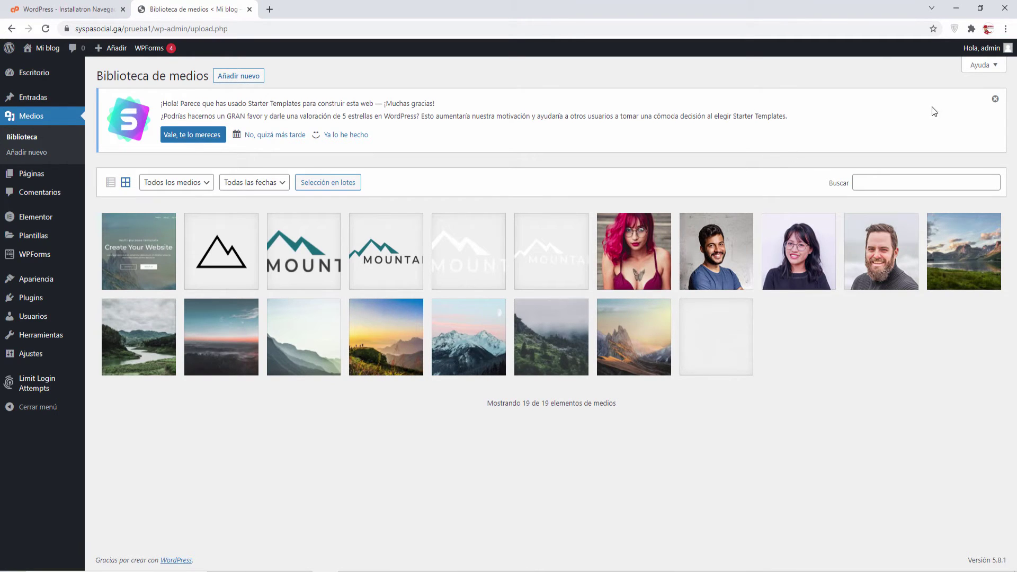
Upload the purple Elementor effect image to the media library, then go to Plugins > Añadir nuevo.
left_click(994, 99)
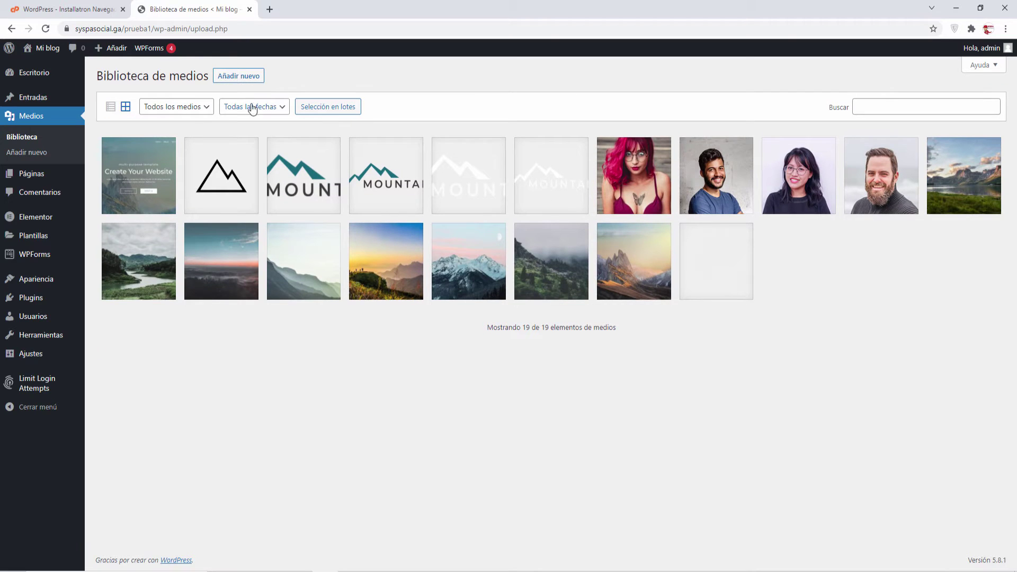
left_click(238, 75)
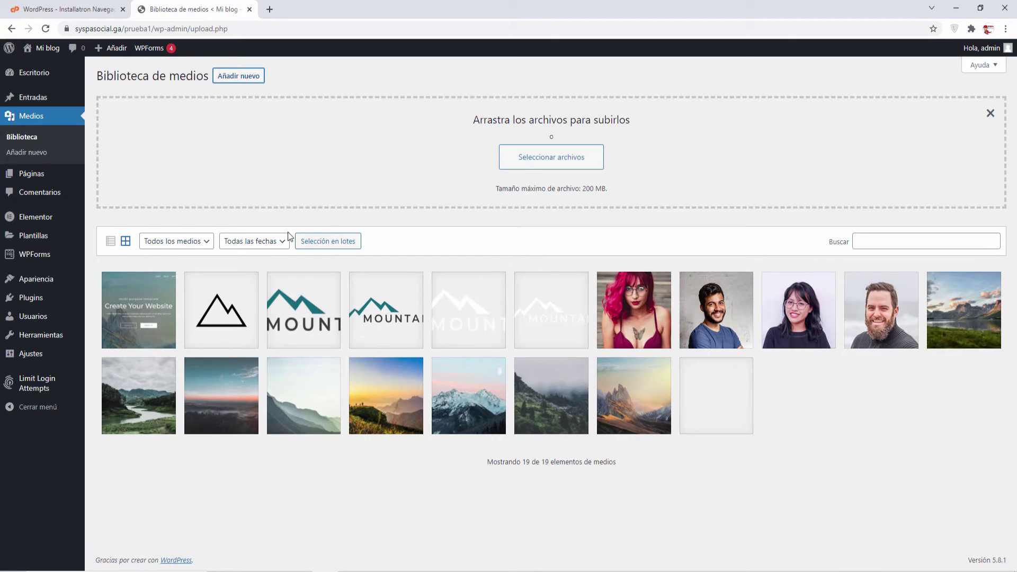
left_click(527, 156)
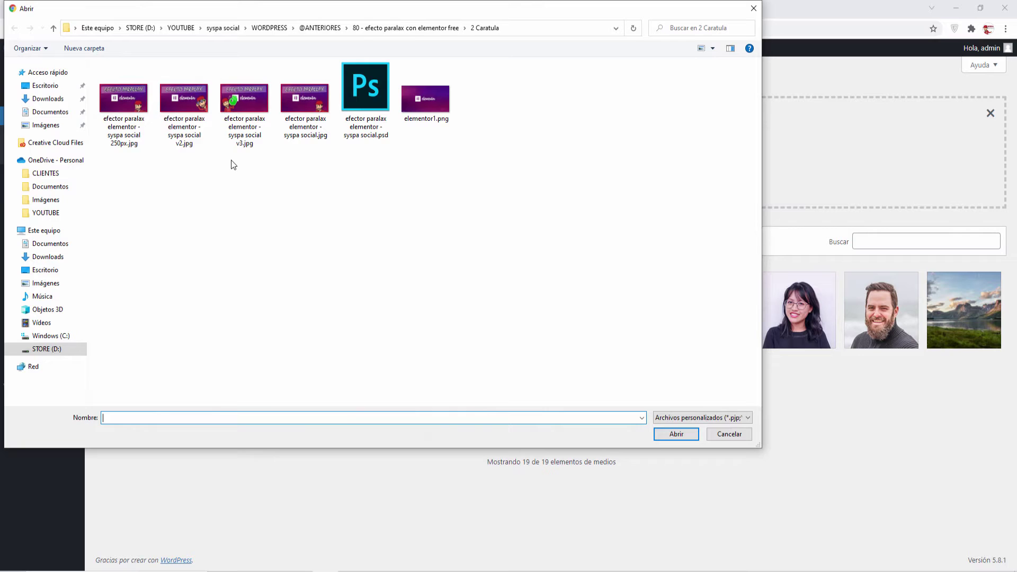
double_click(129, 104)
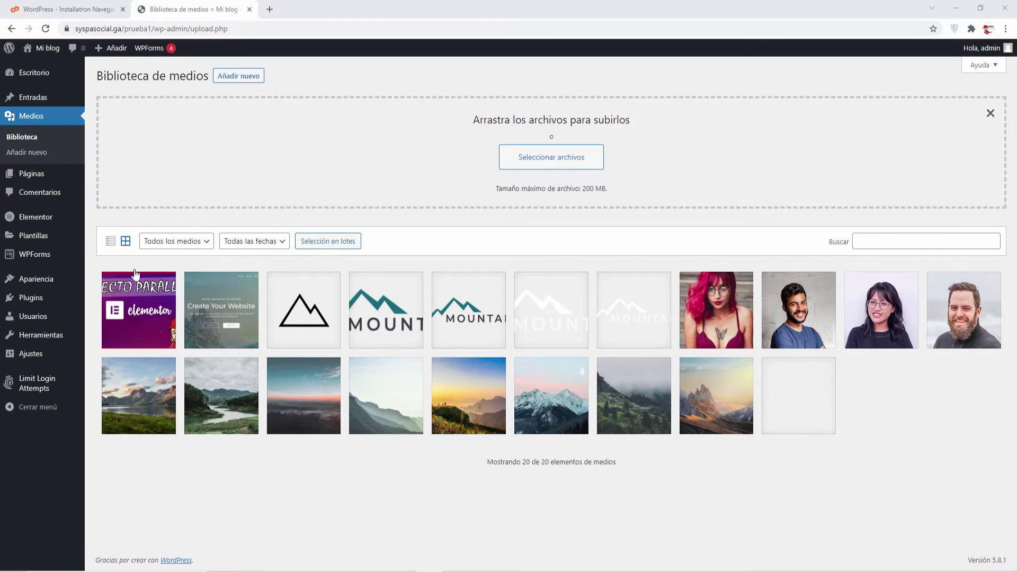
mouse_move(32, 297)
left_click(115, 317)
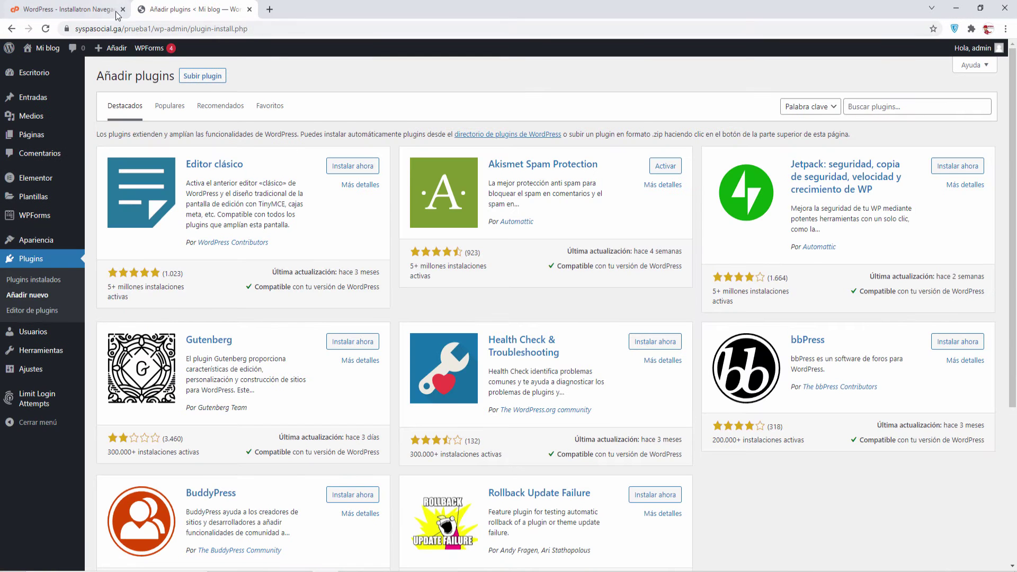
Search for 'wp reset', install and activate WP Reset, and close its welcome notice.
left_click(123, 9)
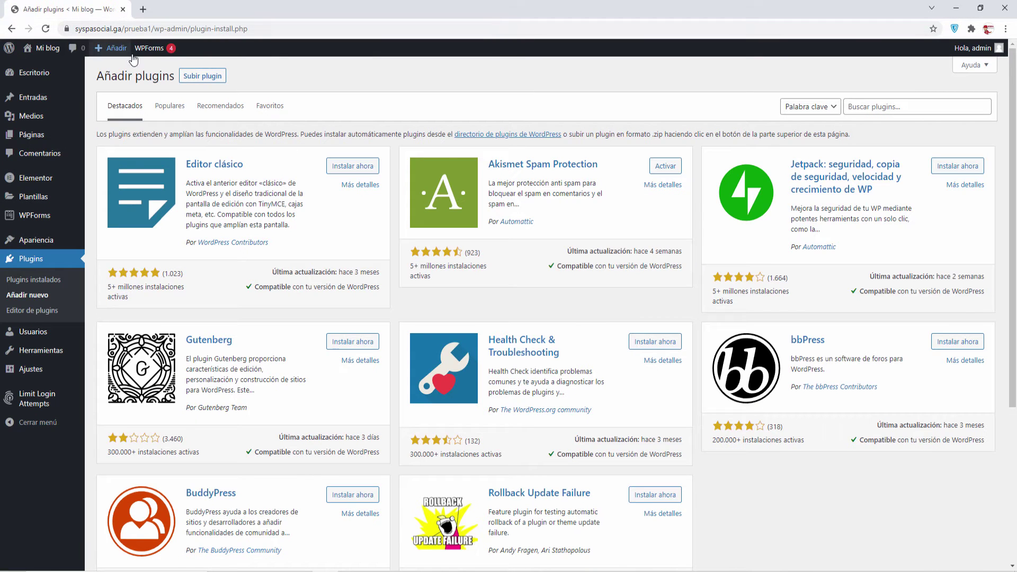
left_click(862, 108)
type("wp reset")
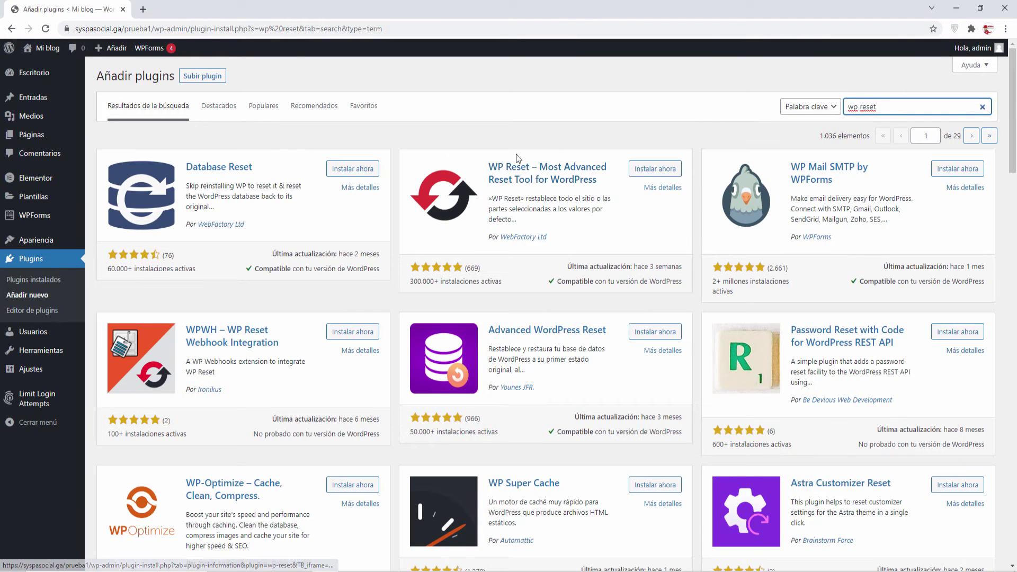
left_click(655, 169)
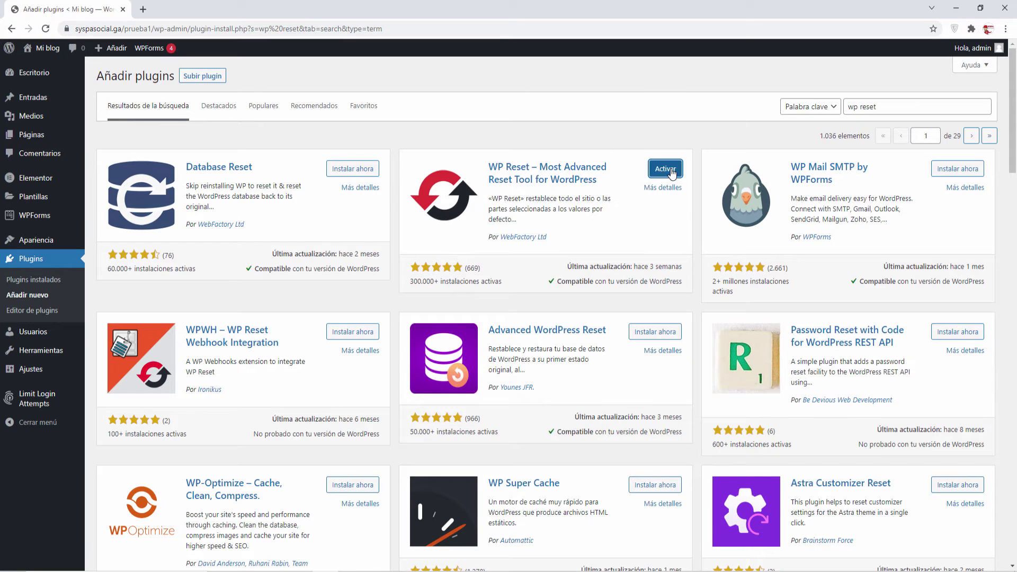
left_click(668, 170)
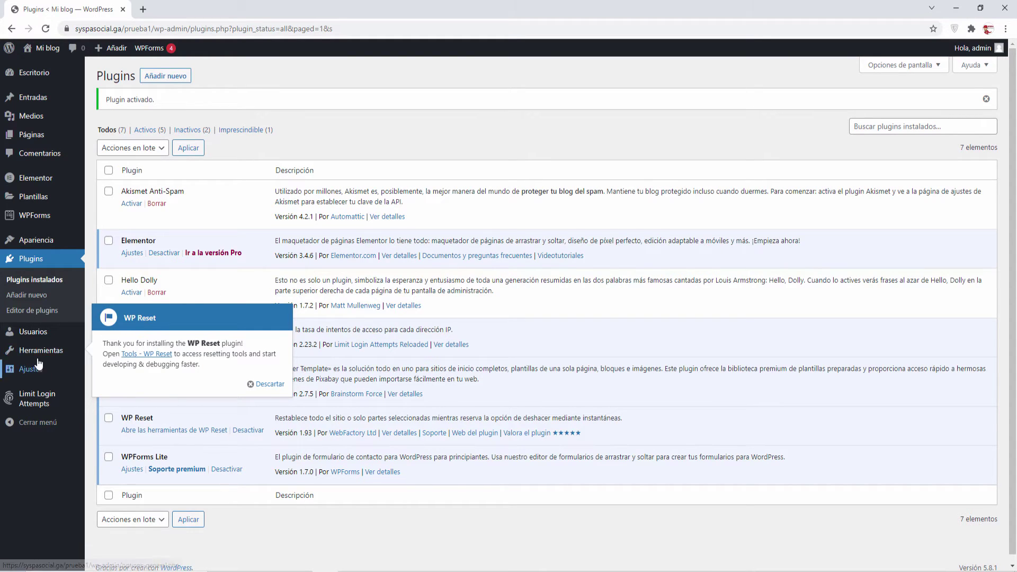
mouse_move(53, 358)
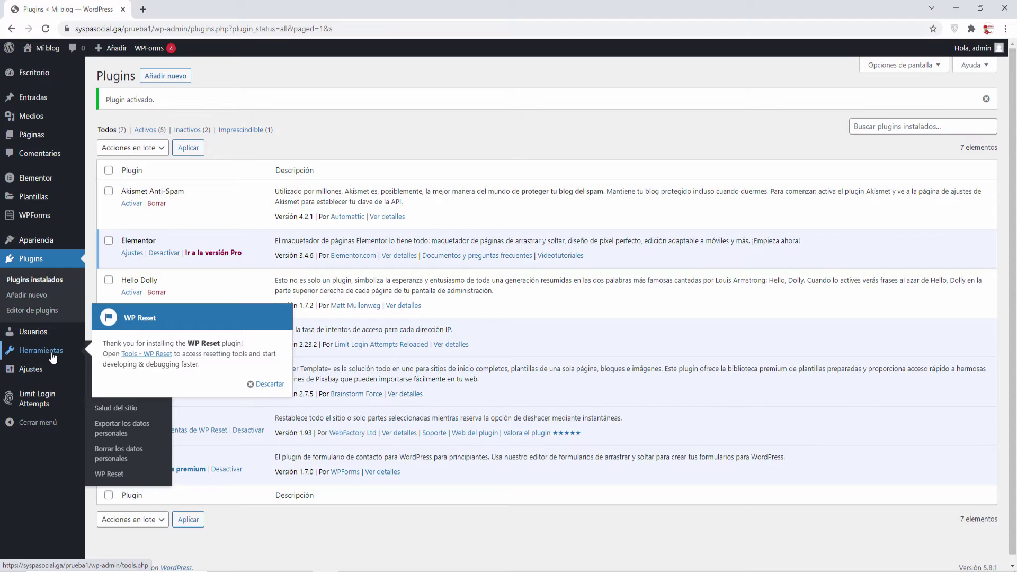
left_click(270, 385)
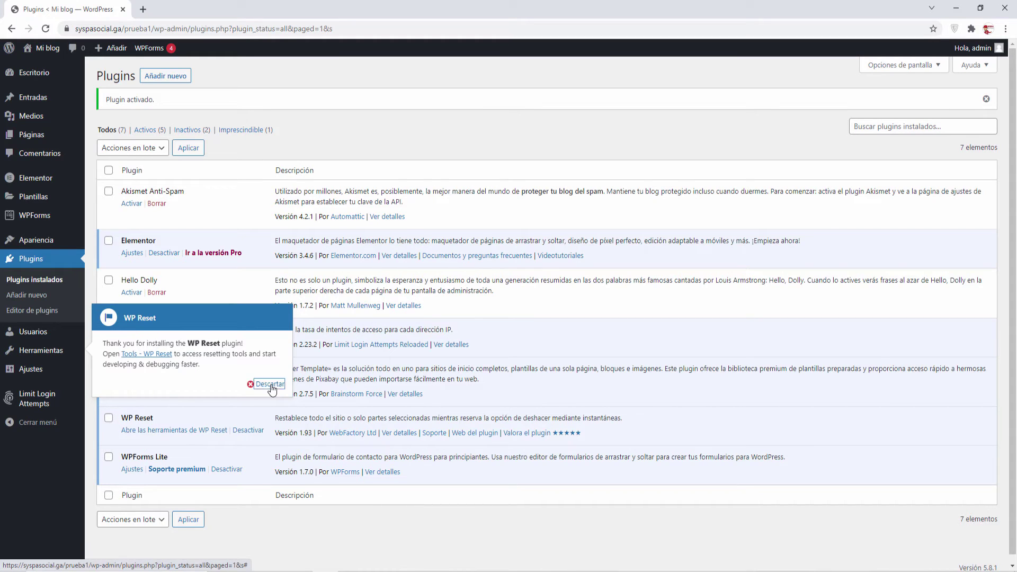
mouse_move(49, 358)
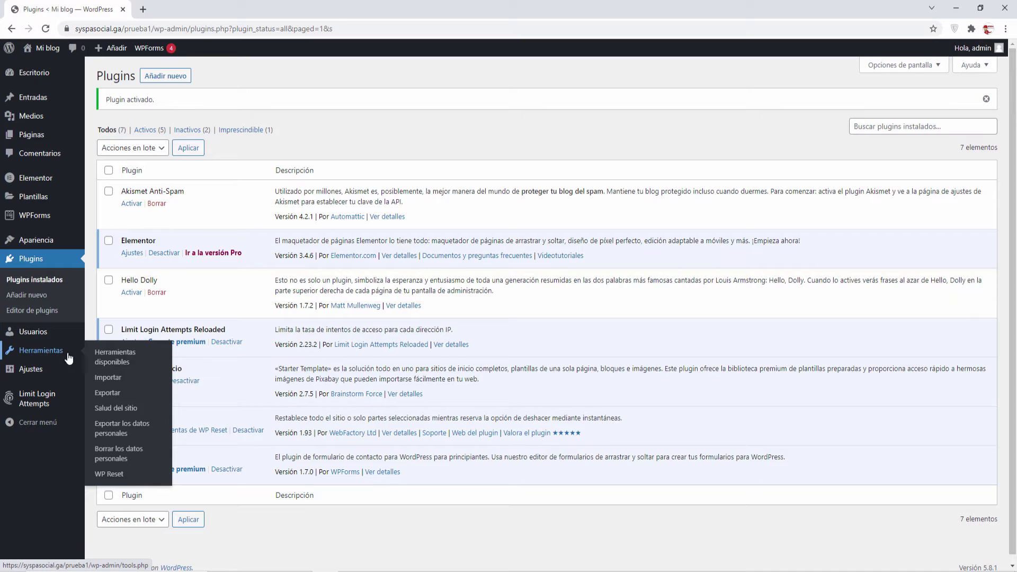
Go to Herramientas > WP Reset and switch to its Instantáneas tab.
left_click(115, 475)
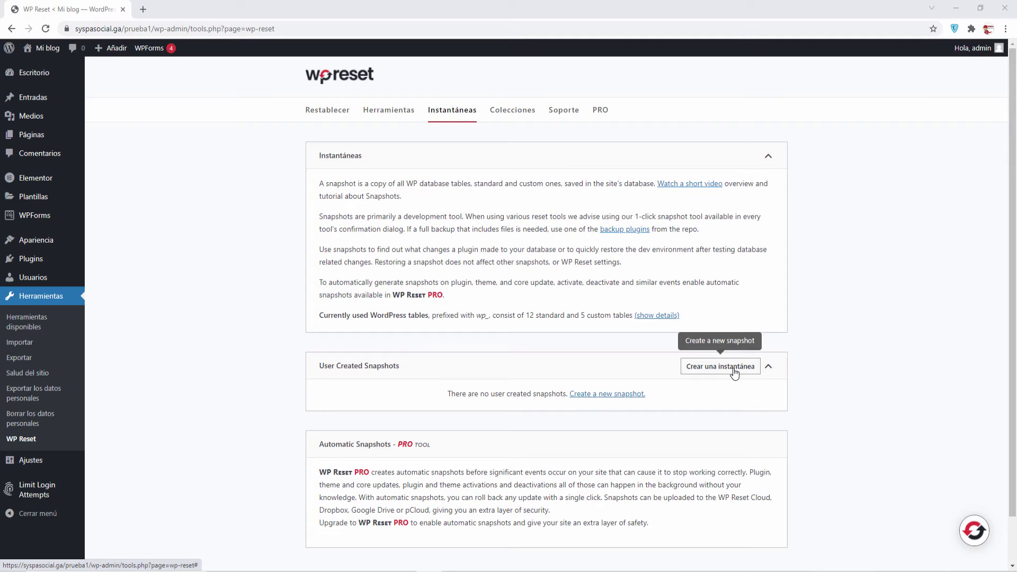
left_click(734, 371)
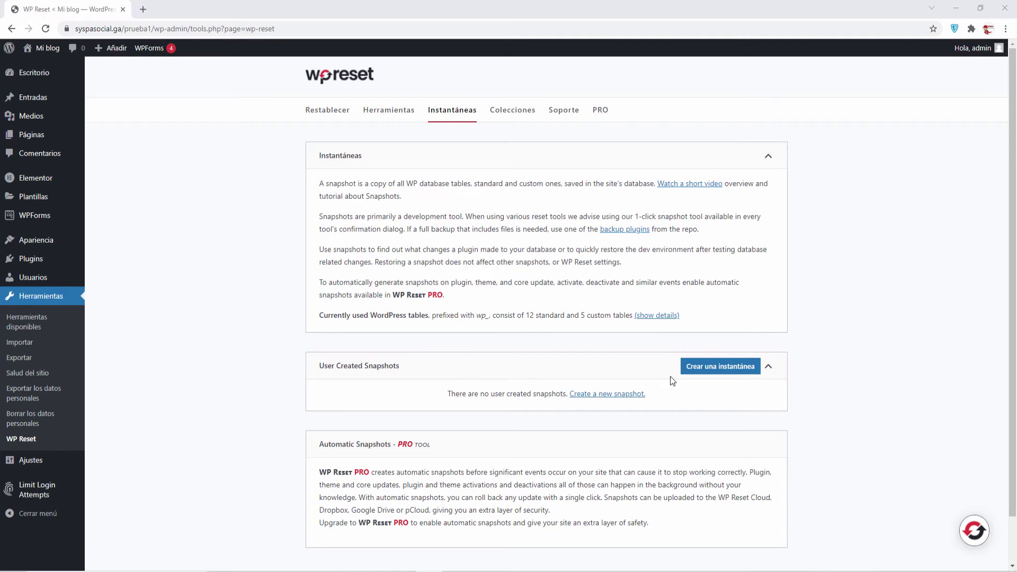
Create a WP Reset snapshot named 'pruba1' covering the 12 standard and 5 custom tables.
left_click(729, 372)
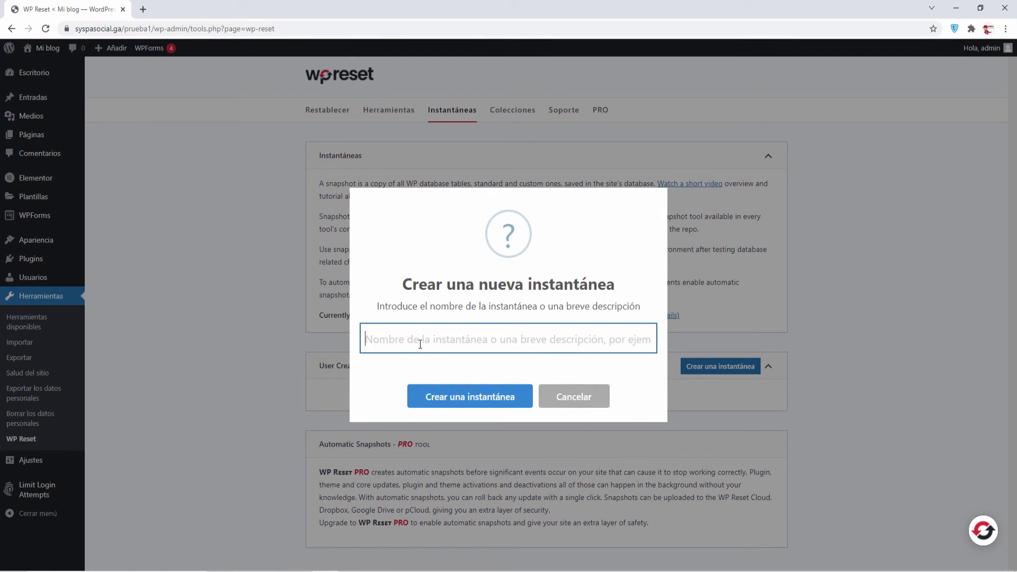
type("pruba")
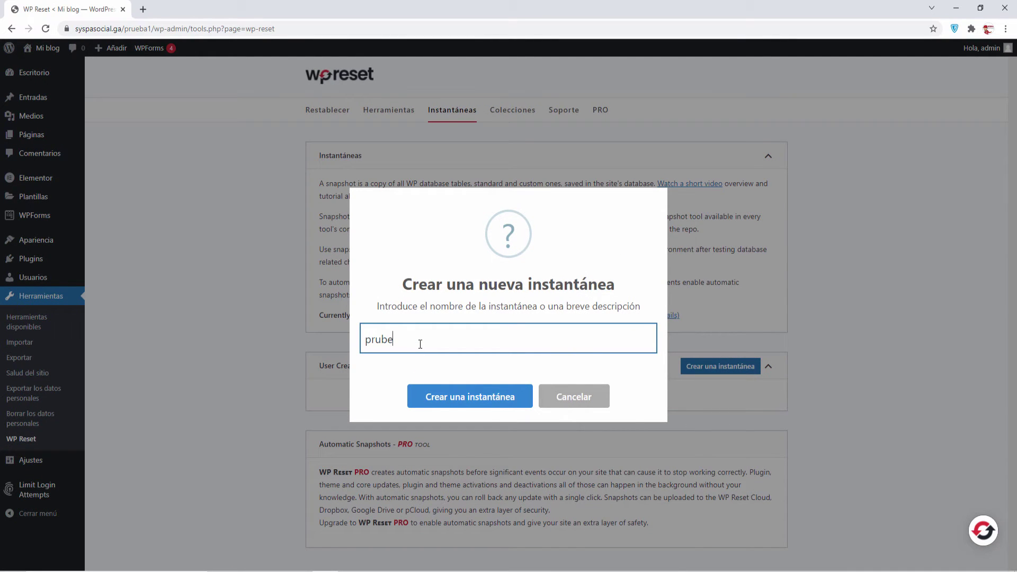
key("BackSpace")
type("1")
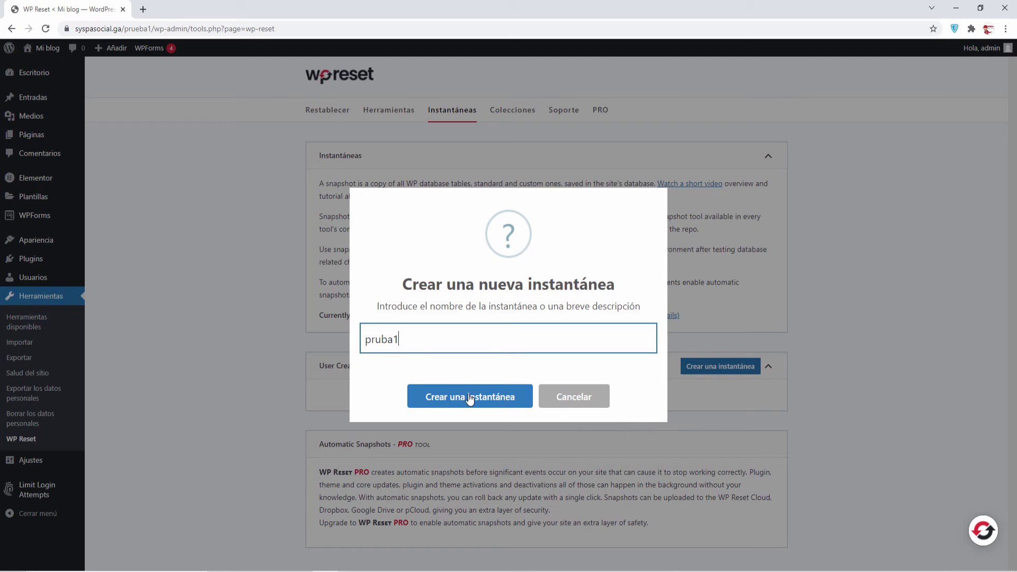
left_click(458, 401)
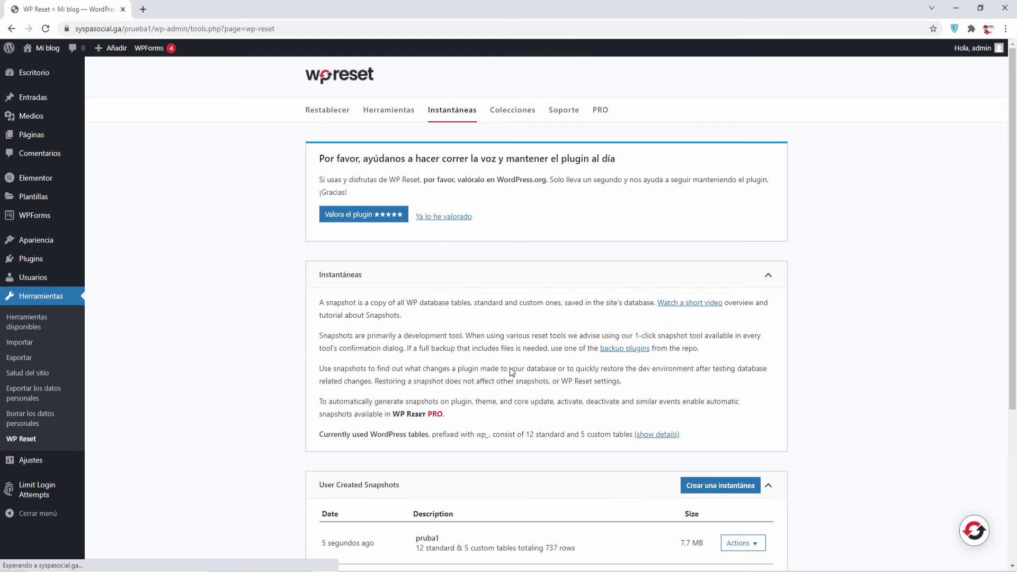
scroll(511, 370, "down", 4)
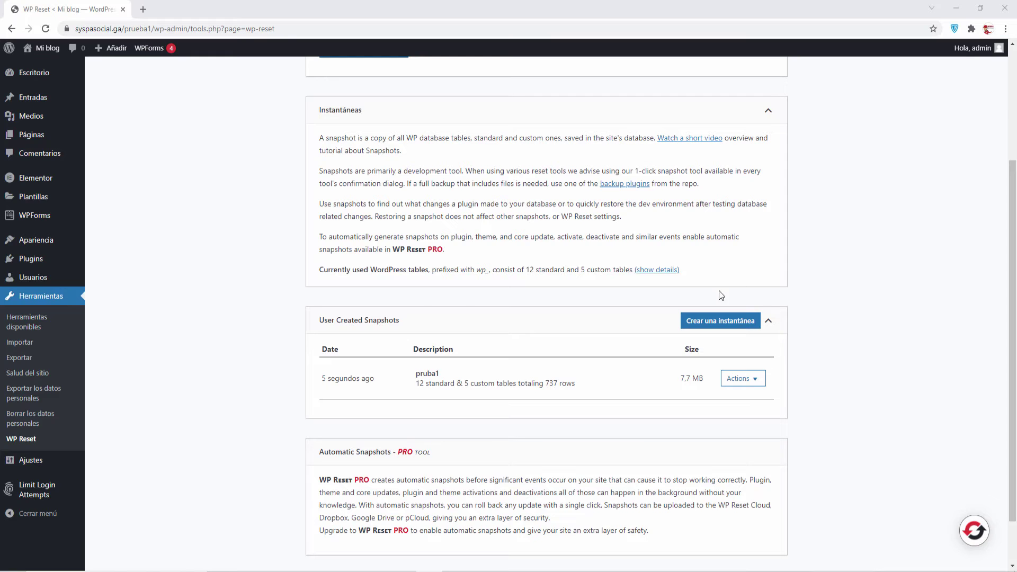
scroll(275, 312, "up", 3)
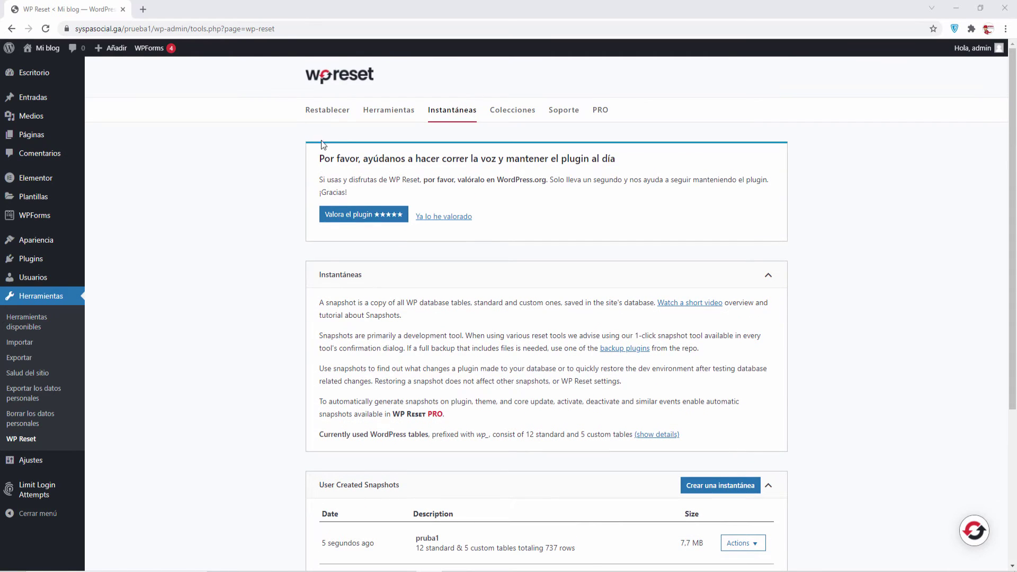
Switch to the Restablecer tab and scroll past the comparison table to Restablecimiento del sitio.
left_click(327, 111)
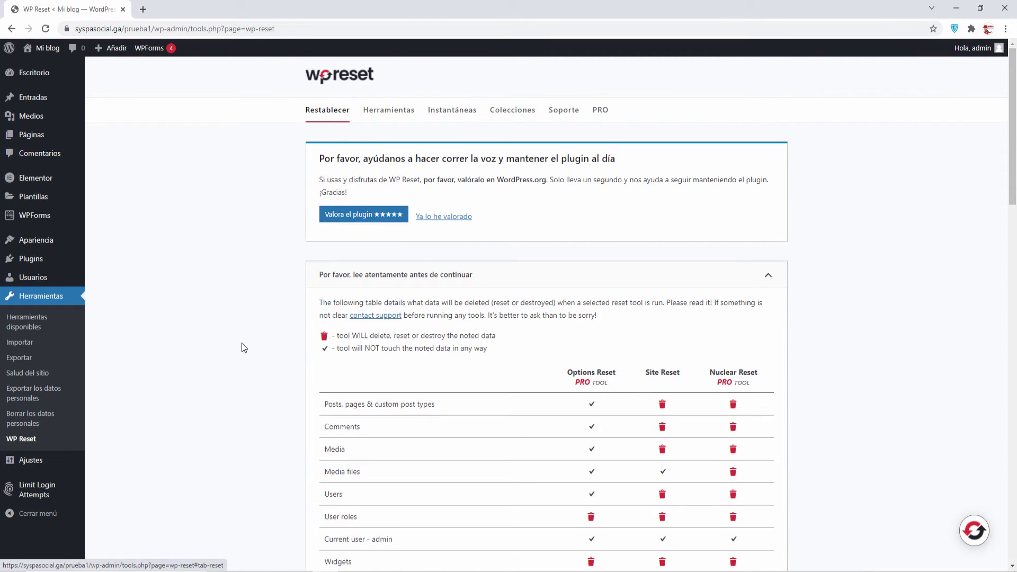
scroll(241, 343, "down", 3)
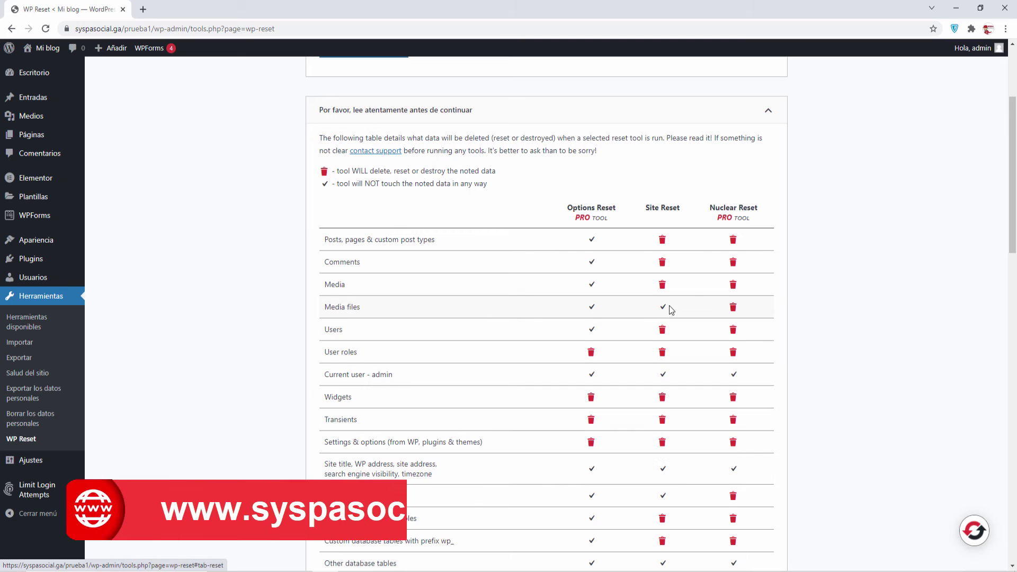
scroll(587, 273, "down", 2)
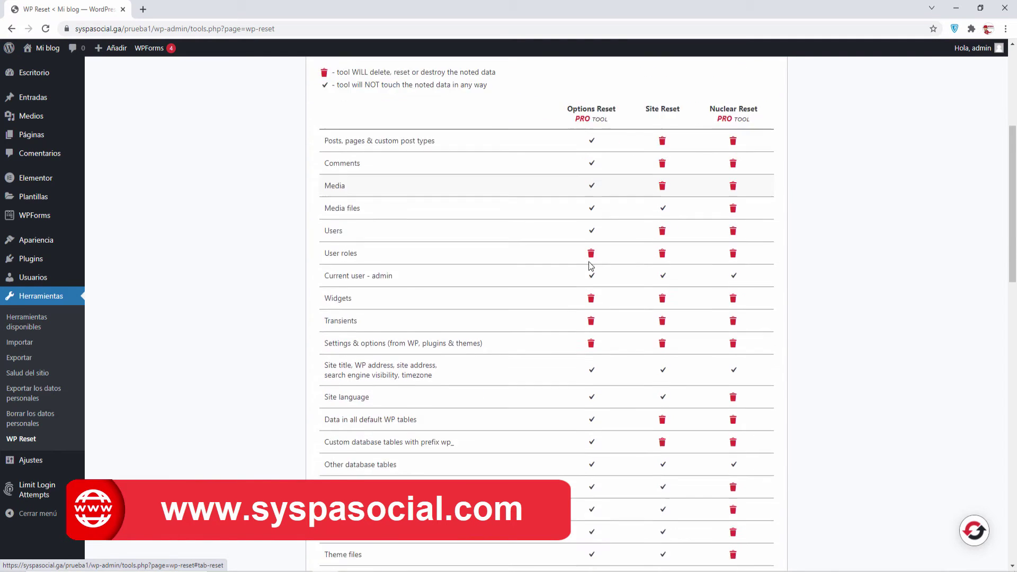
scroll(590, 264, "down", 9)
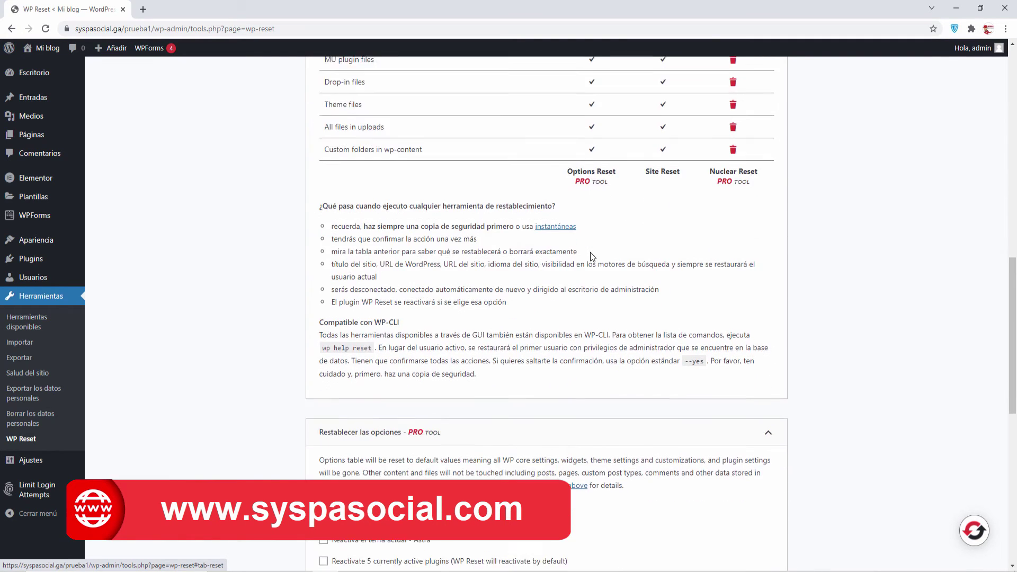
scroll(589, 252, "down", 5)
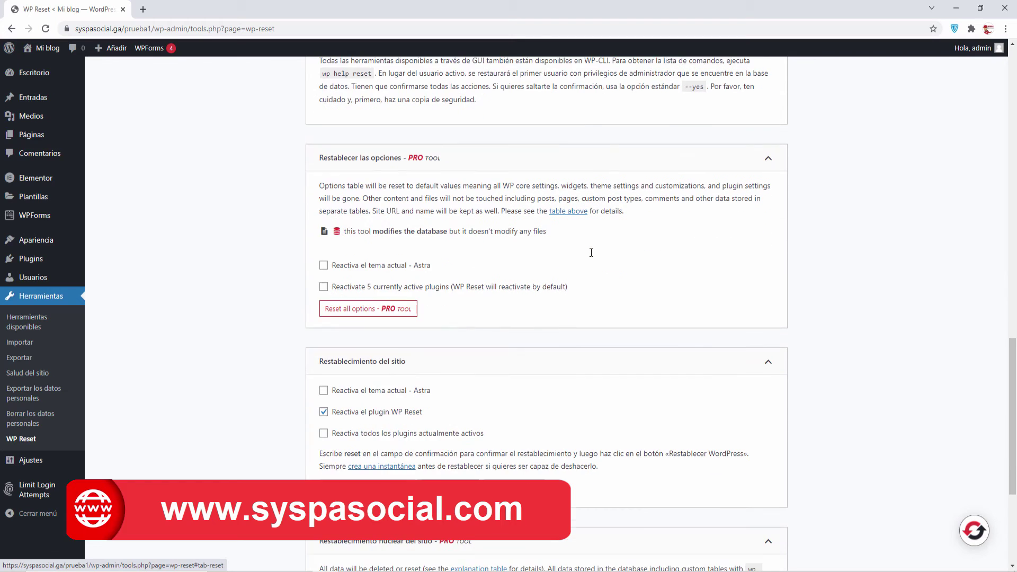
scroll(591, 253, "down", 3)
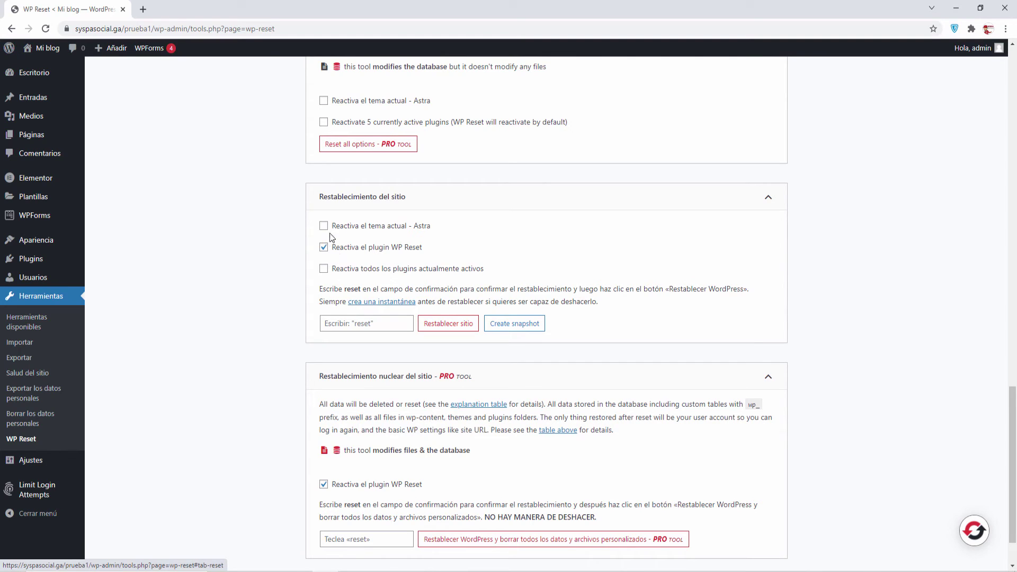
Reset WordPress with Astra and active plugins reactivated, confirming with 'reset'.
left_click(324, 227)
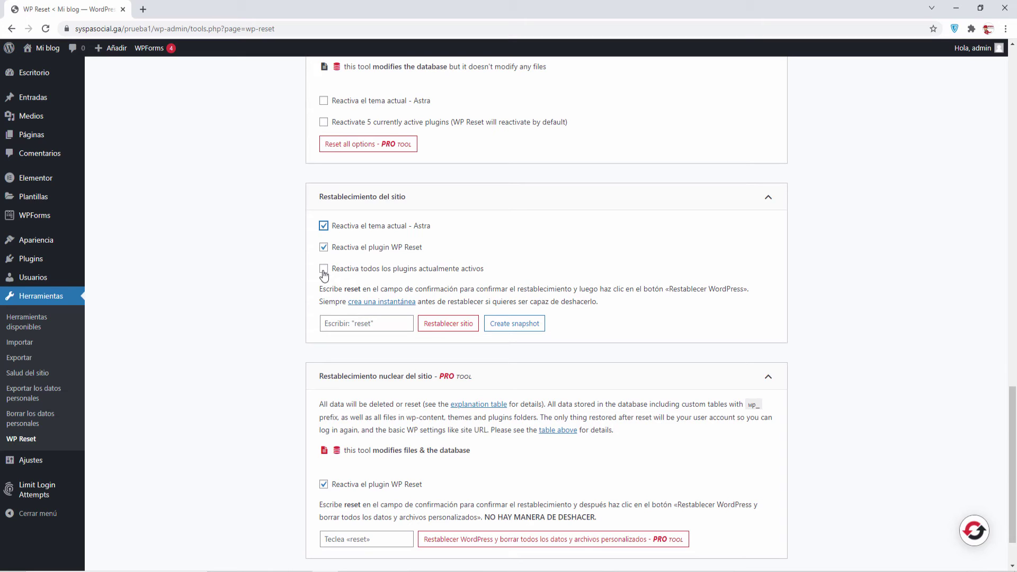
left_click(325, 270)
left_click(356, 323)
type("reset")
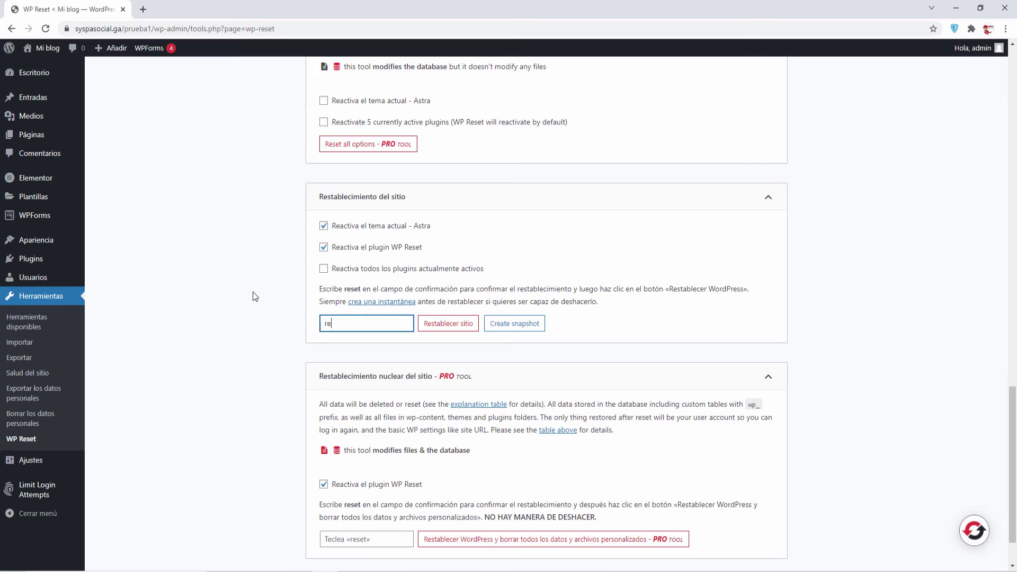
left_click(456, 325)
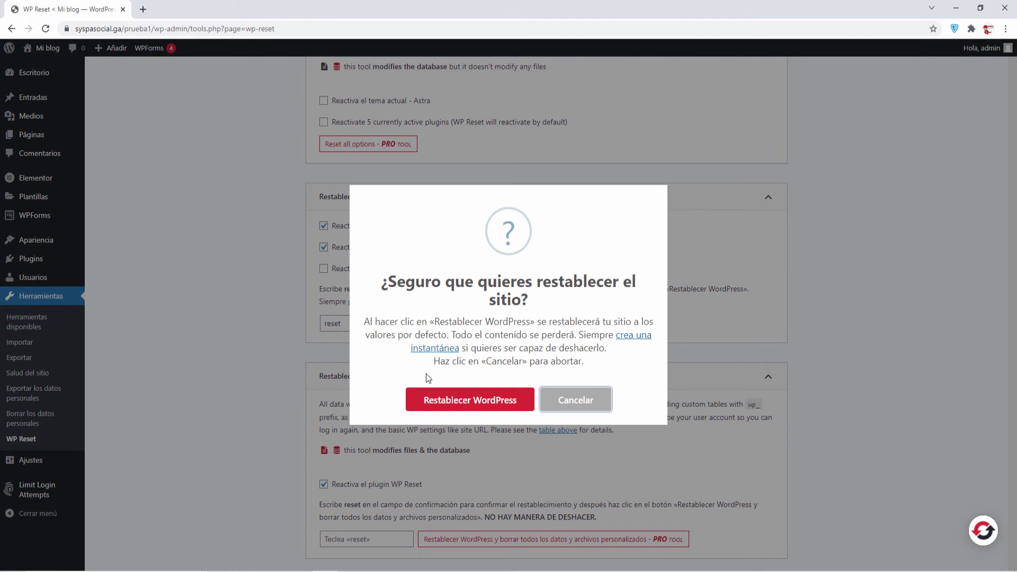
left_click(482, 406)
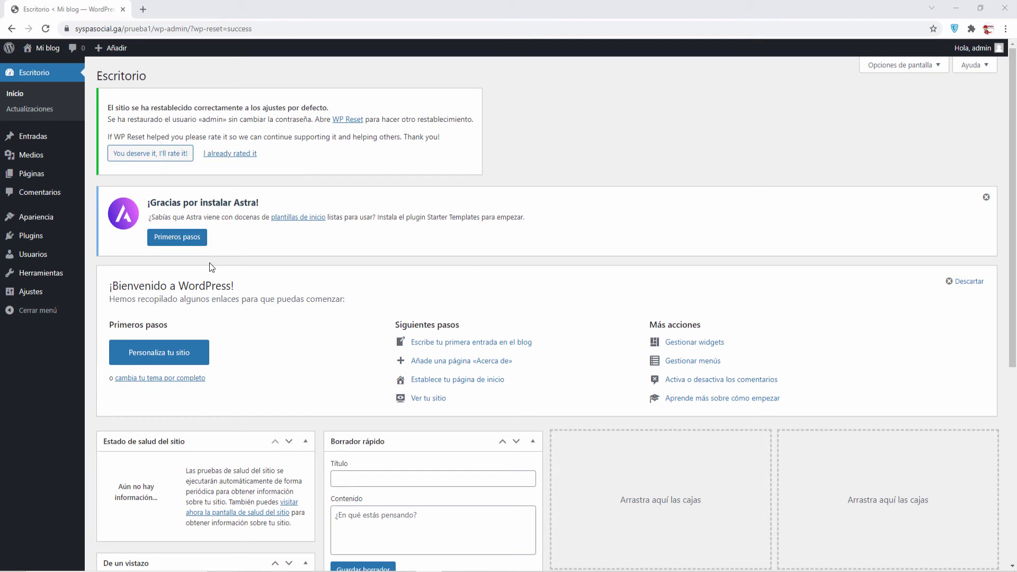
View the reset blog's front page with only ¡Hola, mundo! in a new tab, then close it.
mouse_move(47, 47)
right_click(57, 67)
left_click(75, 77)
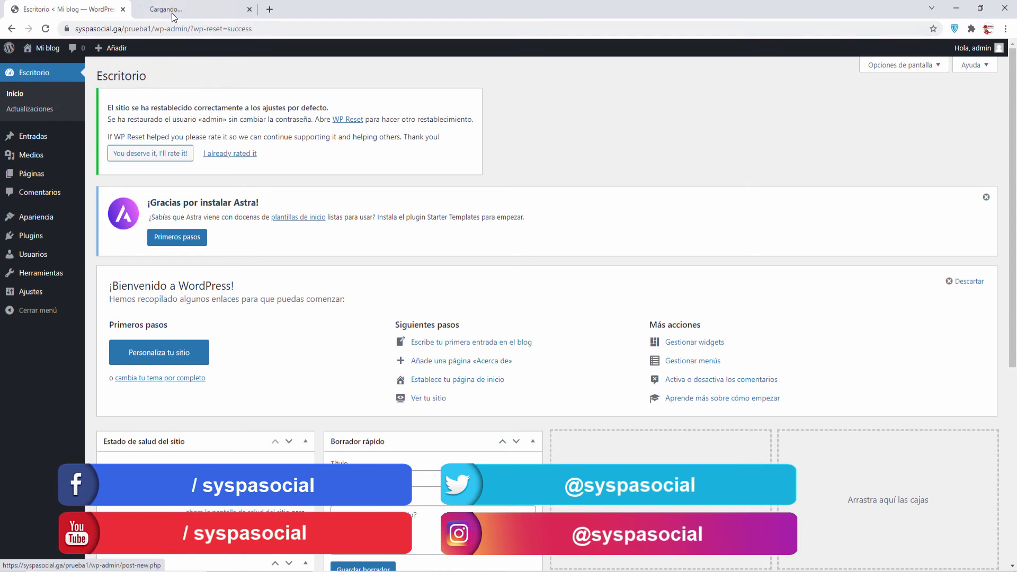
left_click(180, 9)
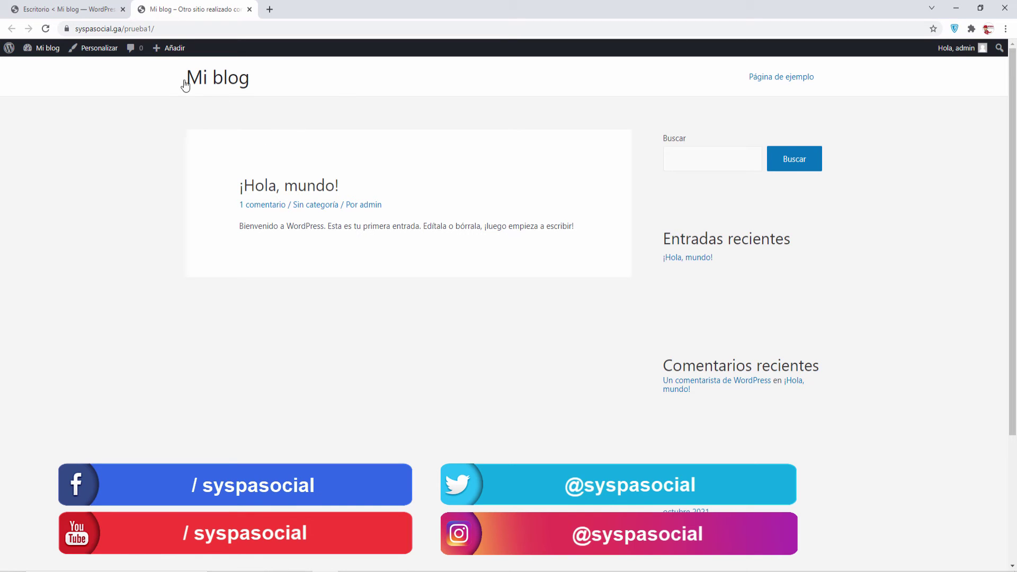
left_click(249, 9)
Review the All Posts list and the Media Library to confirm they were reset to defaults.
mouse_move(36, 144)
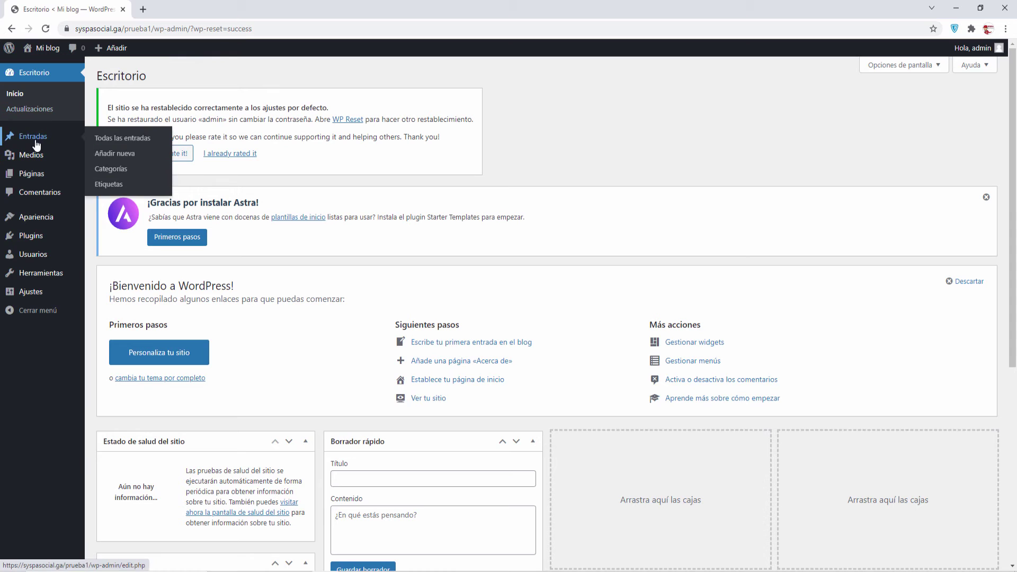
left_click(121, 139)
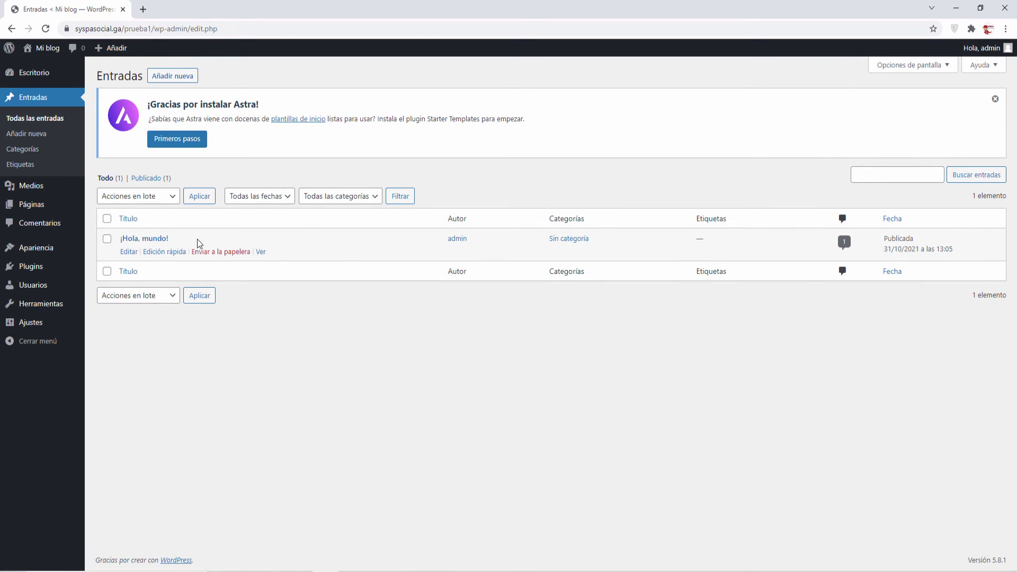
mouse_move(56, 189)
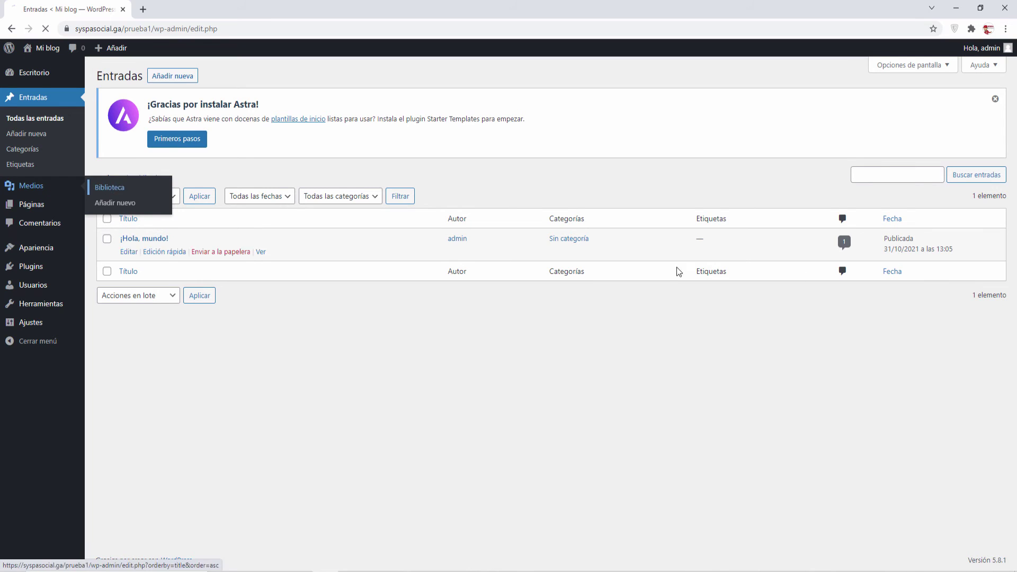
left_click(104, 190)
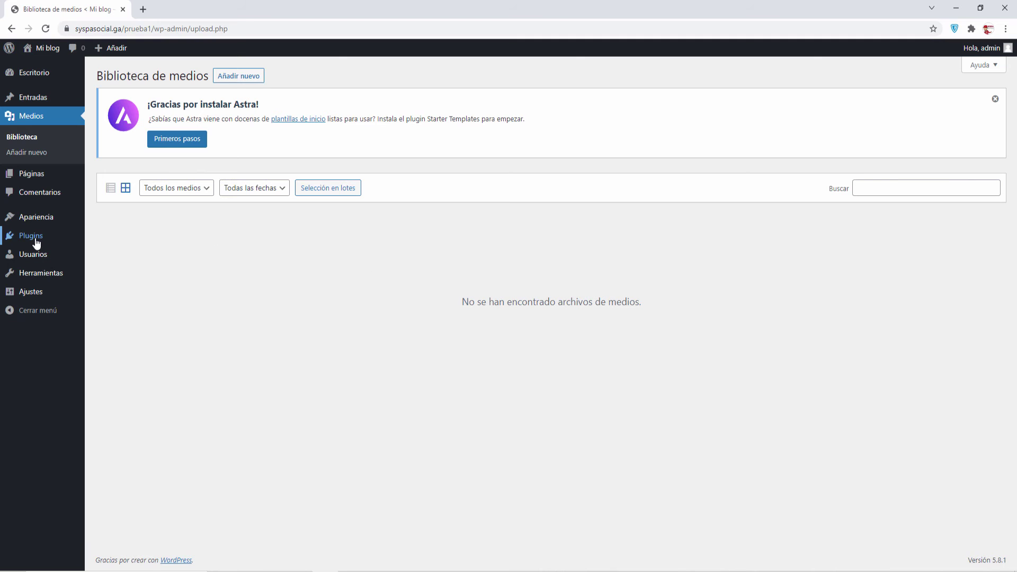
Show the Installed Plugins list, now 7 plugins with only WP Reset active.
mouse_move(32, 235)
left_click(114, 234)
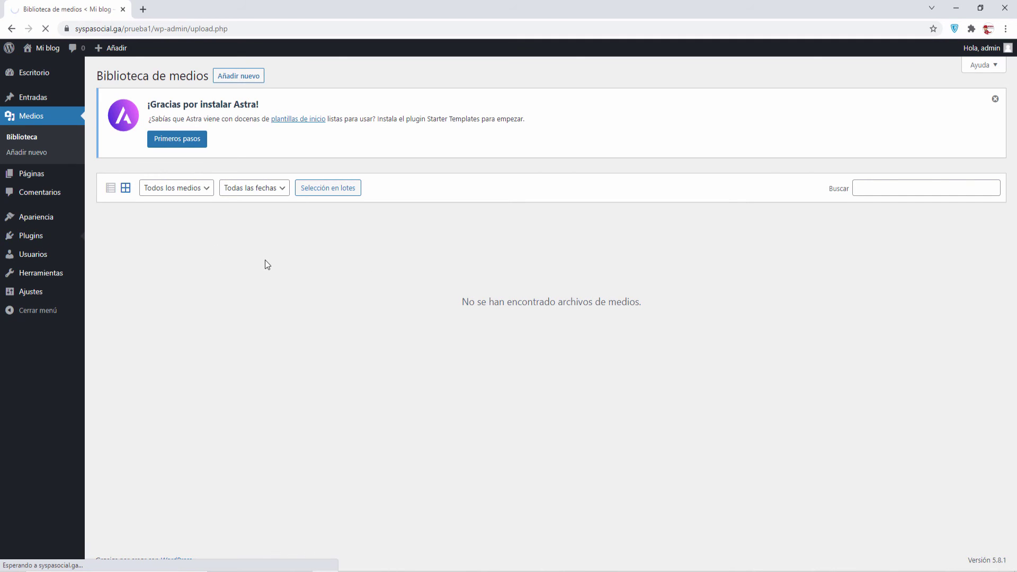
scroll(260, 296, "down", 1)
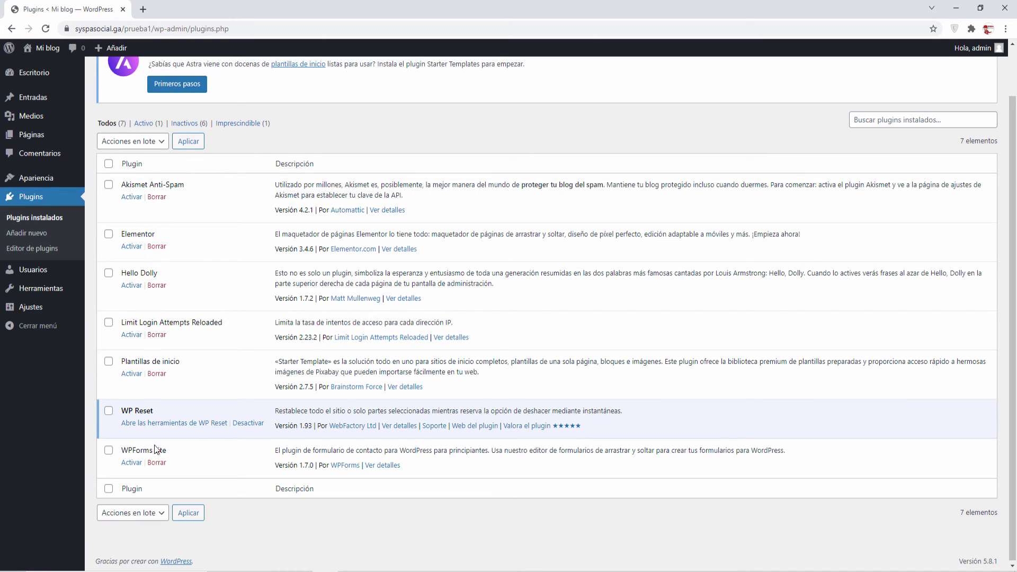
Activate the Elementor and Plantillas de inicio plugins.
left_click(133, 247)
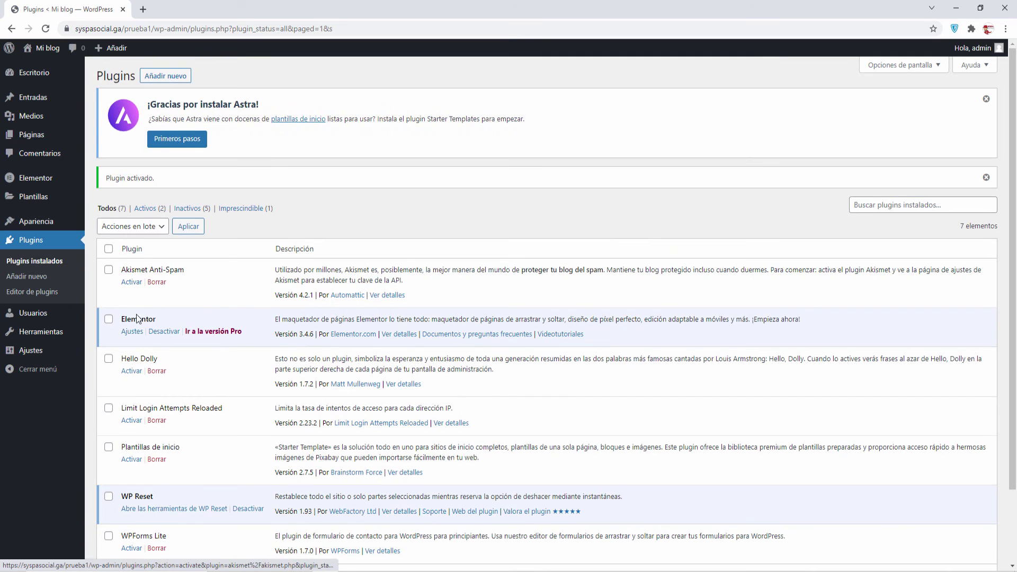
scroll(155, 317, "down", 2)
left_click(133, 373)
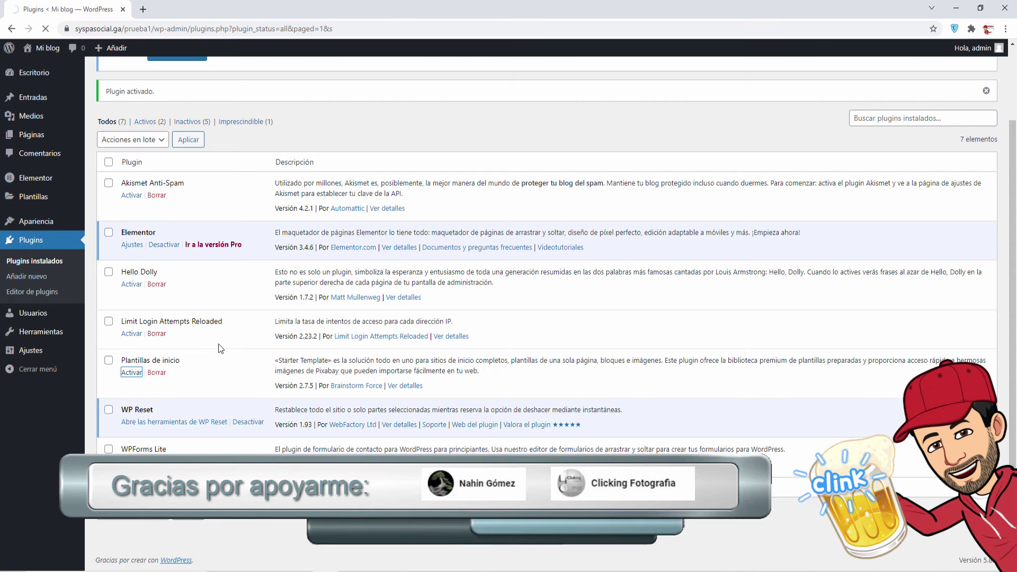
scroll(220, 341, "down", 1)
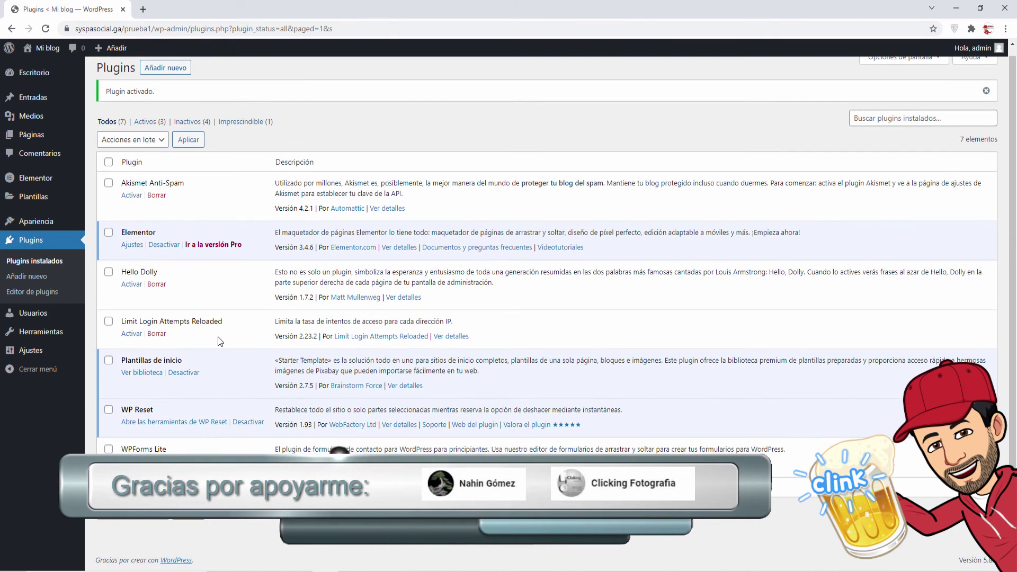
Check the public site in a new tab, then close that tab to return to Plugins.
right_click(51, 68)
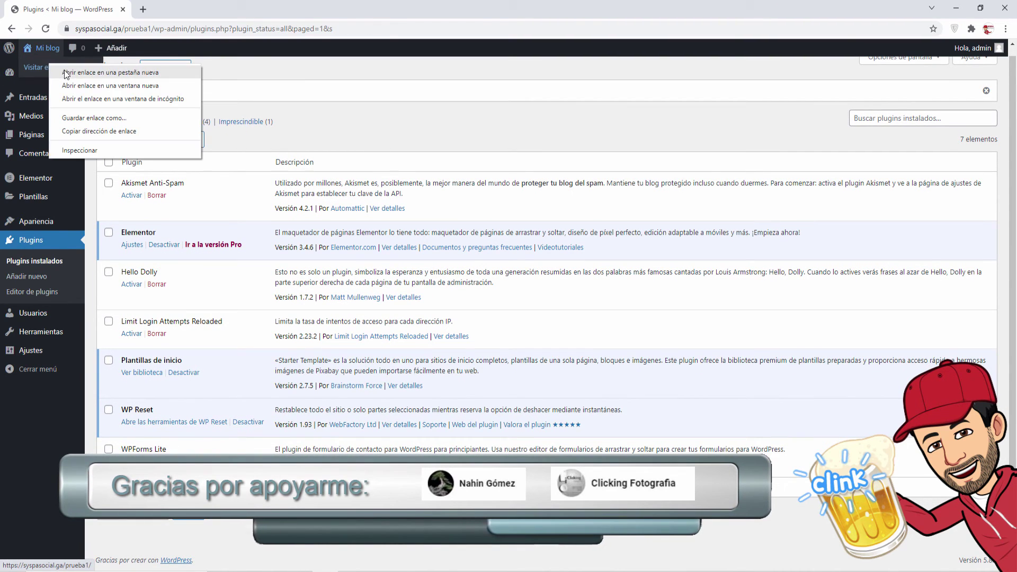
left_click(66, 72)
left_click(169, 9)
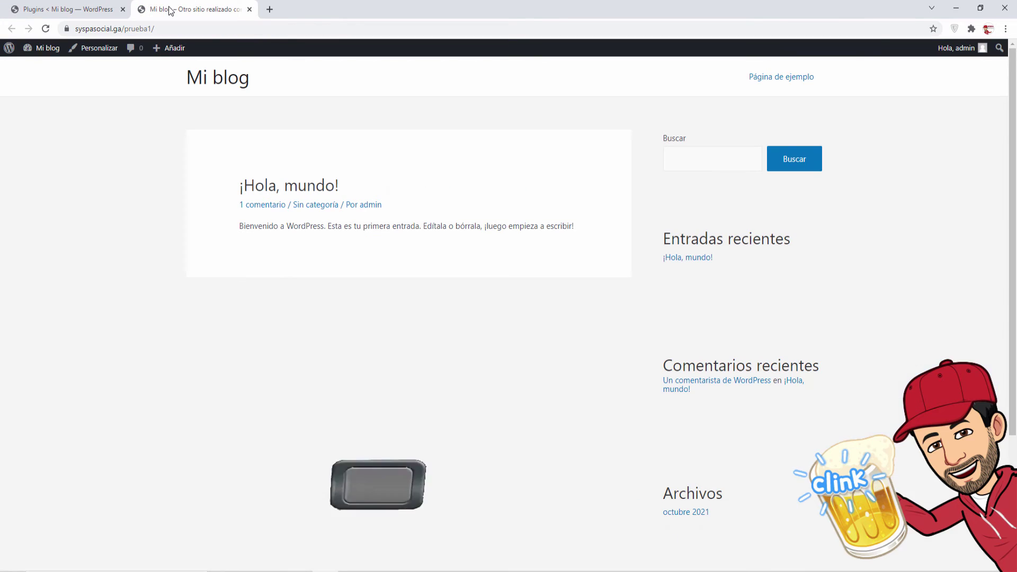
left_click(249, 9)
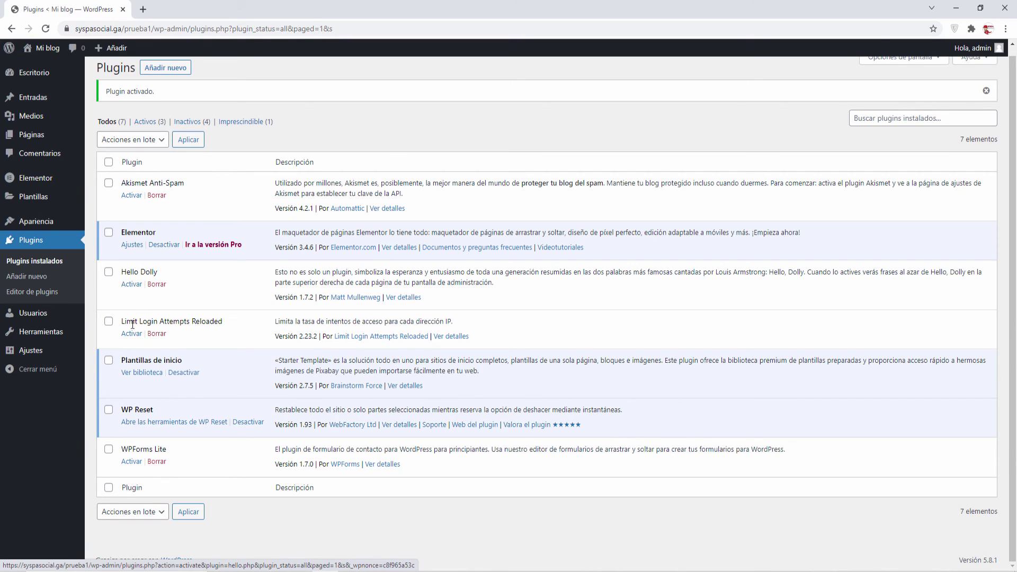
Go to the Instantáneas (snapshots) section of the WP Reset tools page.
mouse_move(41, 331)
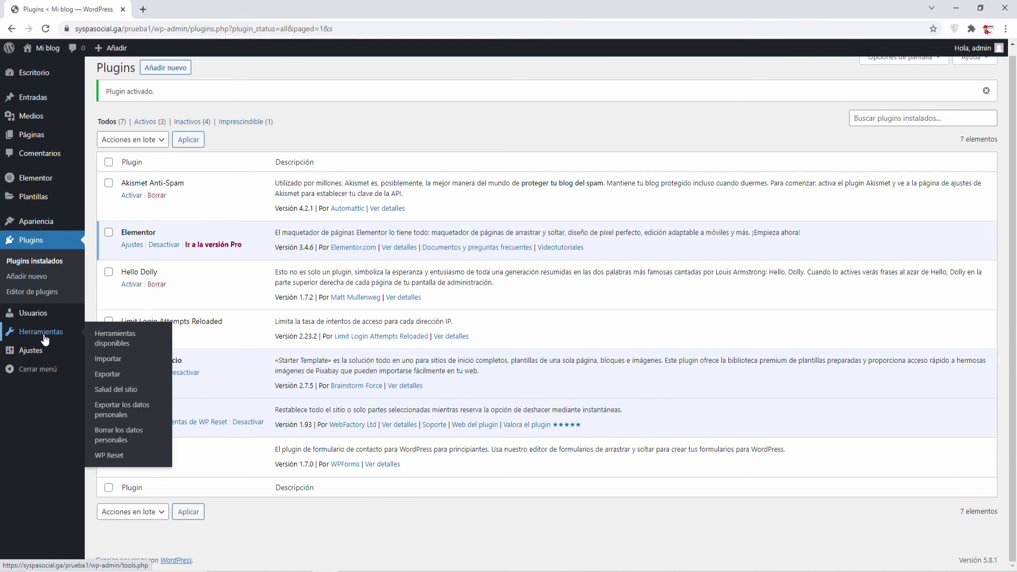
left_click(115, 455)
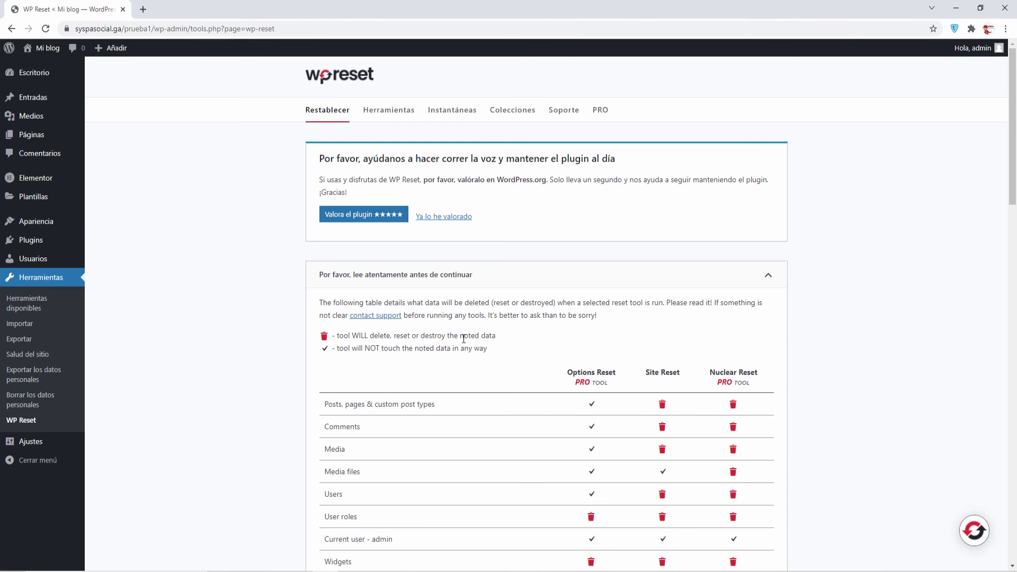
scroll(522, 329, "down", 3)
scroll(497, 288, "up", 3)
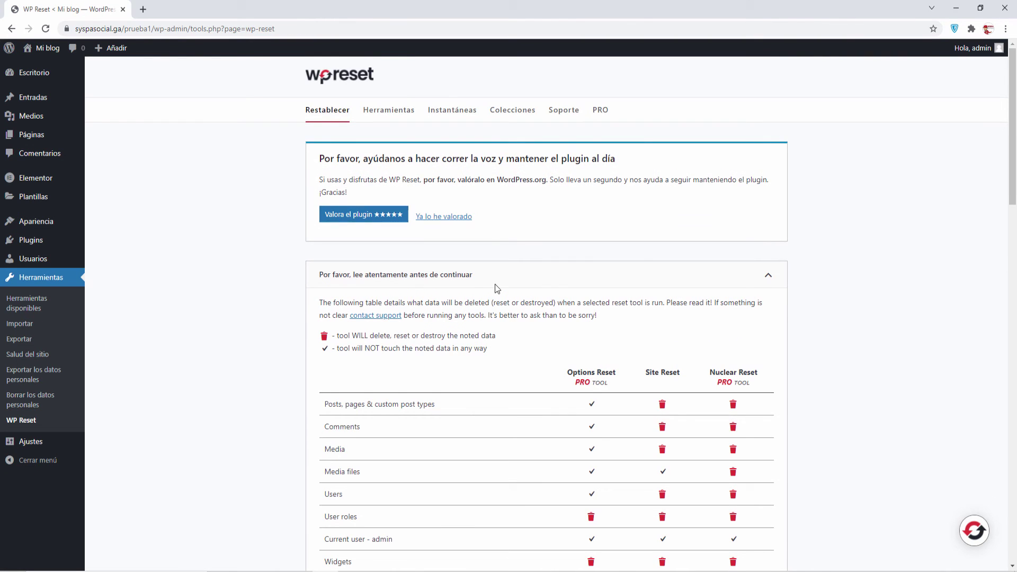
left_click(451, 109)
scroll(481, 332, "down", 3)
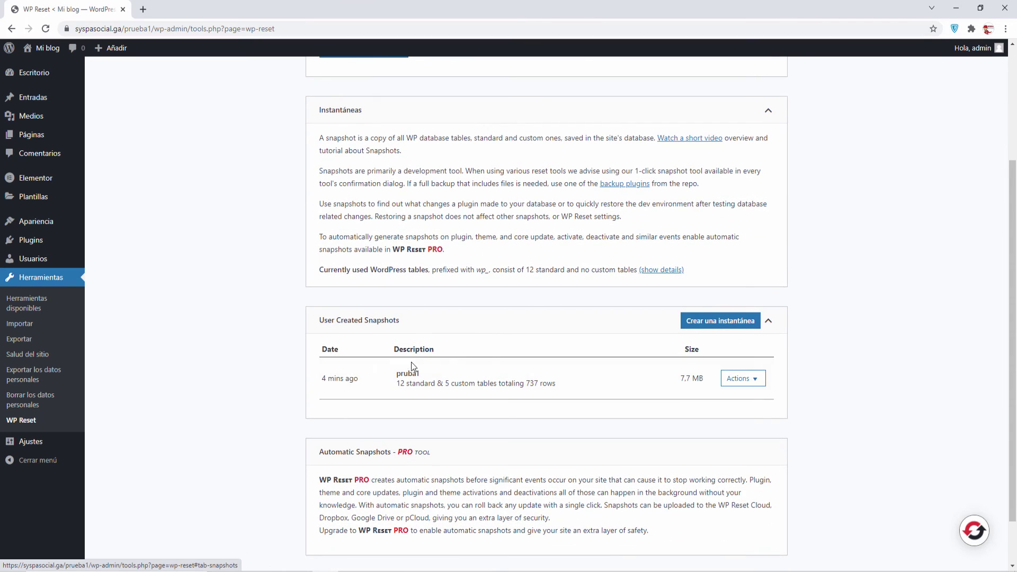
Restore the pruba1 snapshot, confirm it, and acknowledge the completion with OK.
left_click(756, 381)
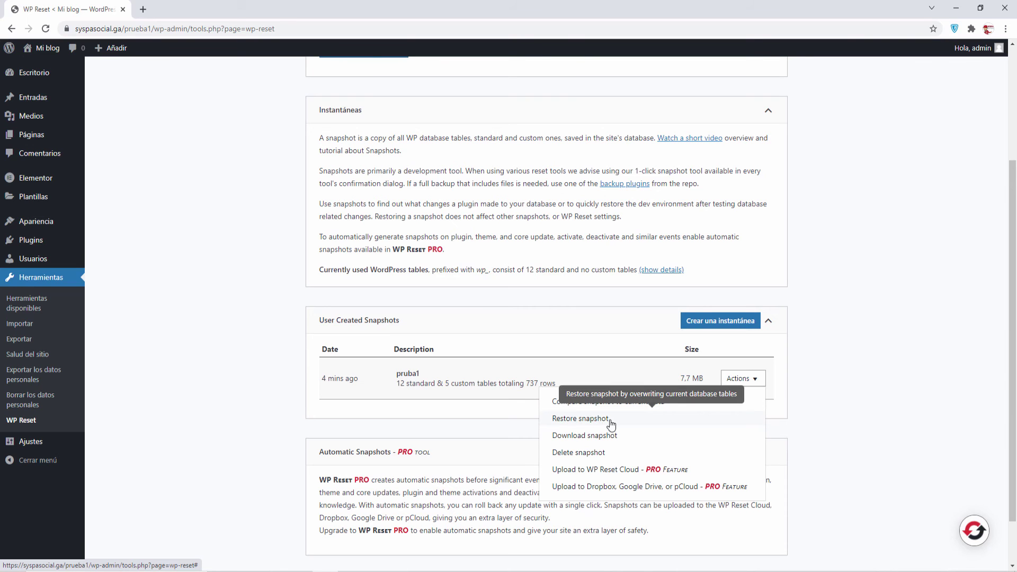
left_click(583, 422)
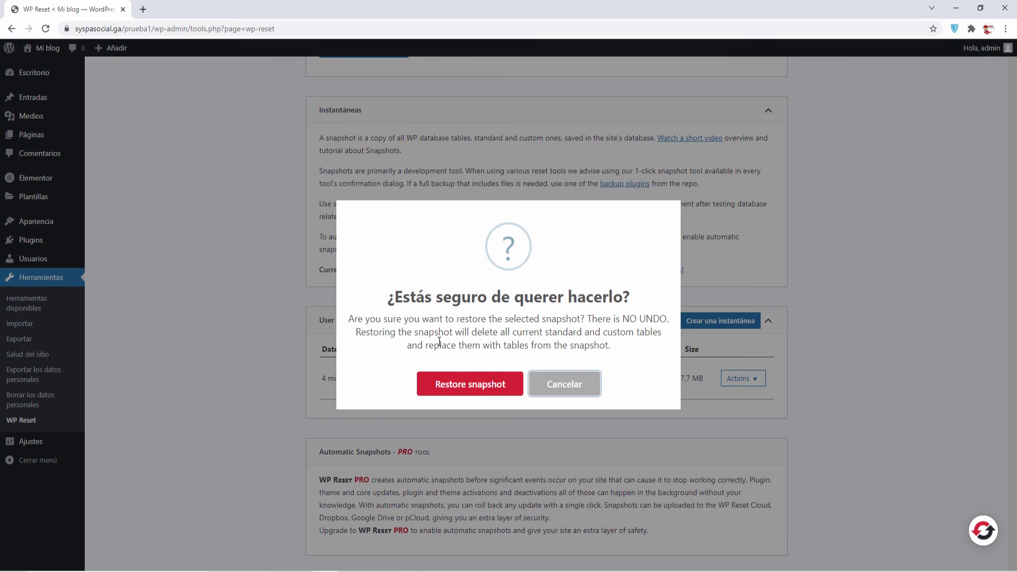
left_click(474, 388)
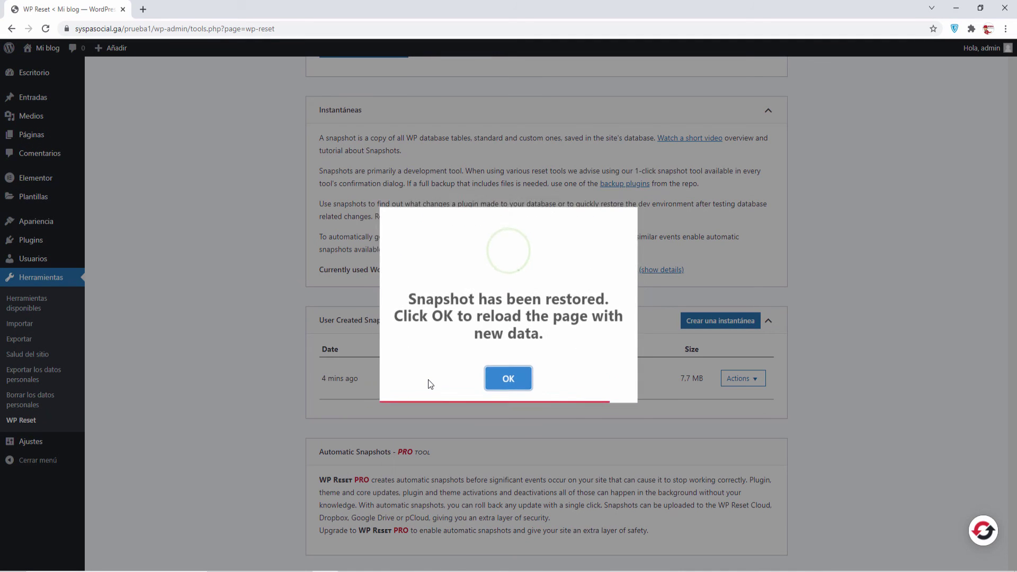
left_click(510, 381)
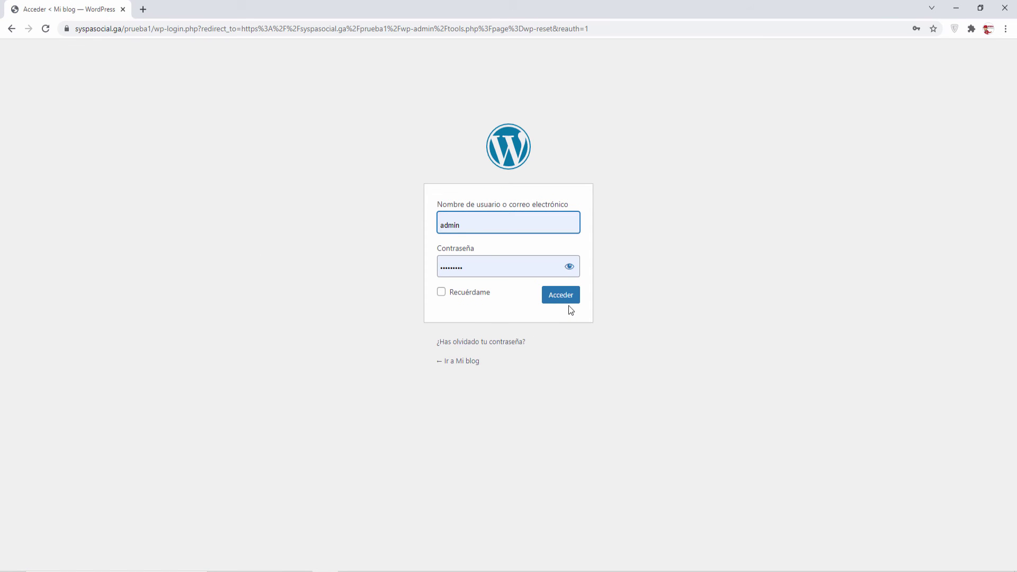
Log back in and view the restored Mountain homepage in a new tab, then close it.
left_click(569, 298)
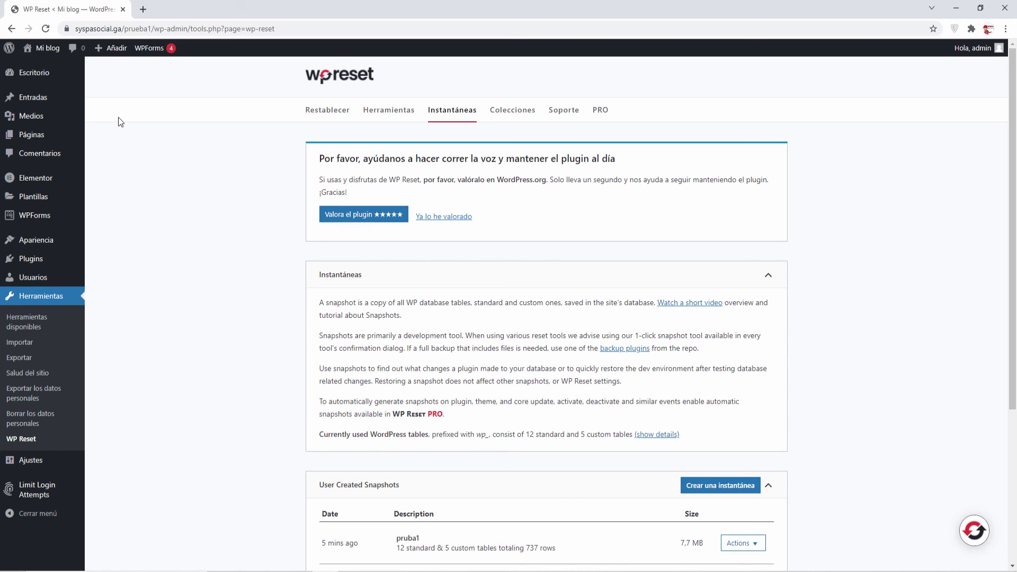
right_click(46, 68)
left_click(59, 71)
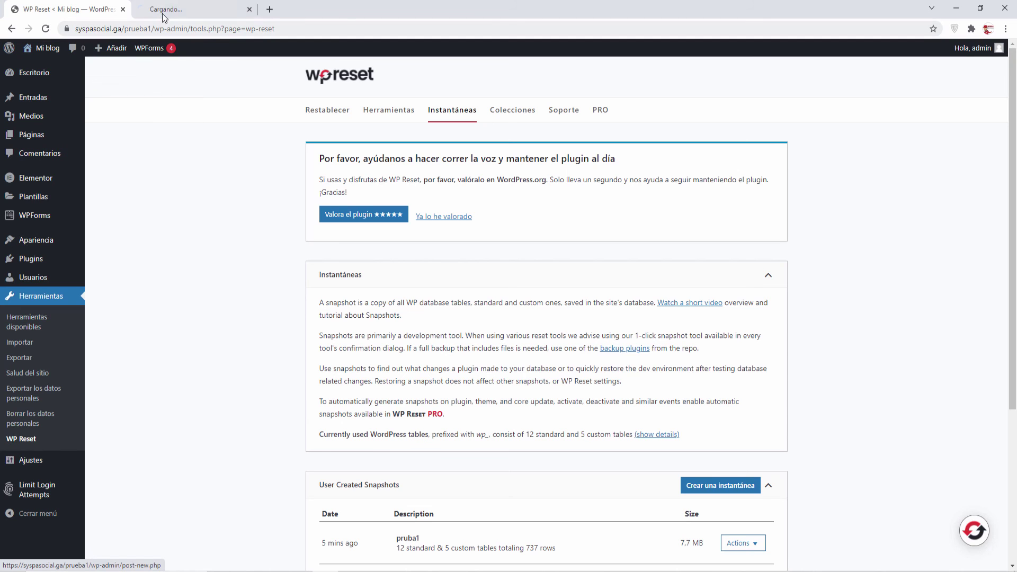
left_click(176, 14)
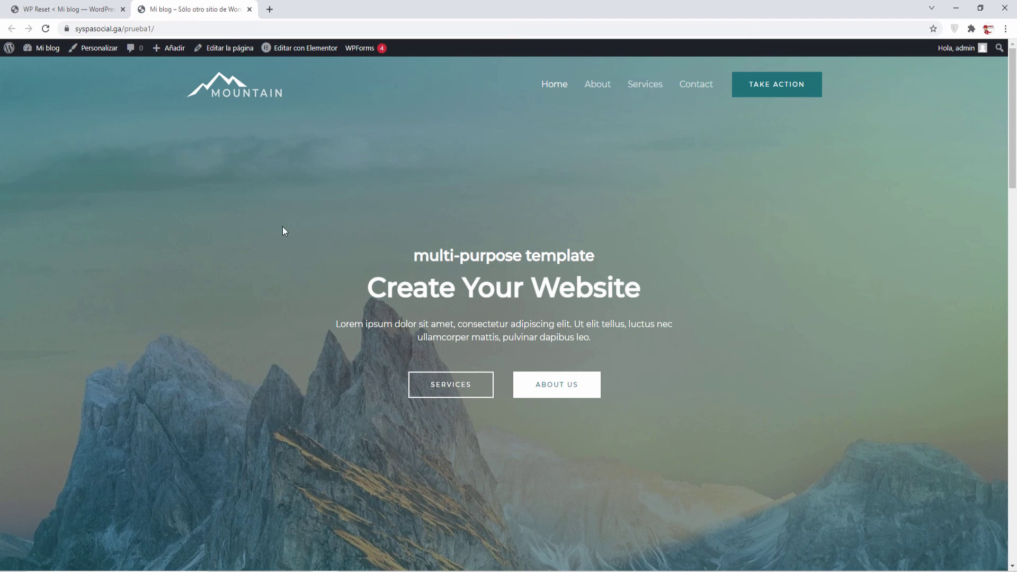
scroll(625, 197, "down", 10)
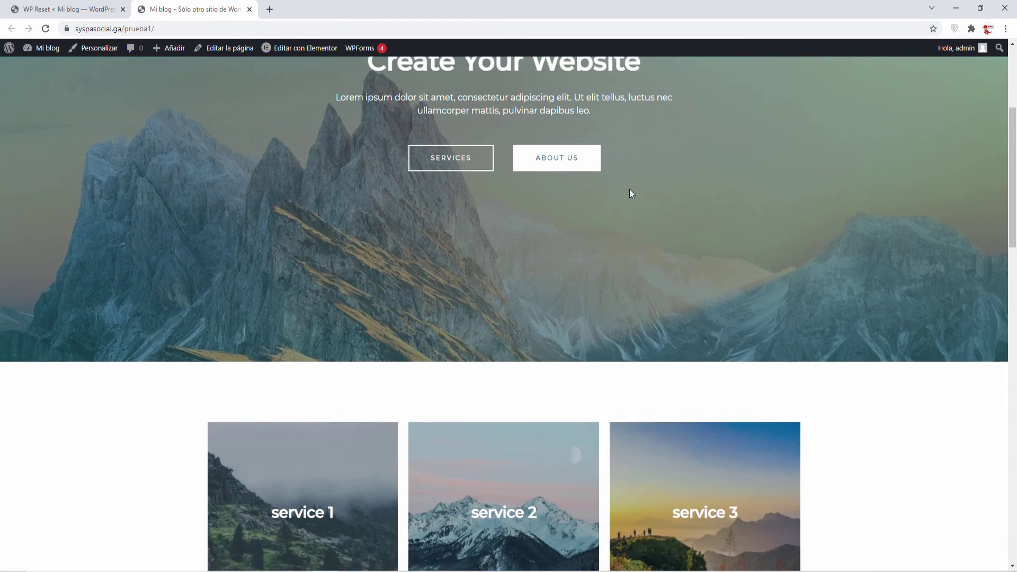
scroll(630, 189, "up", 5)
scroll(630, 189, "up", 5)
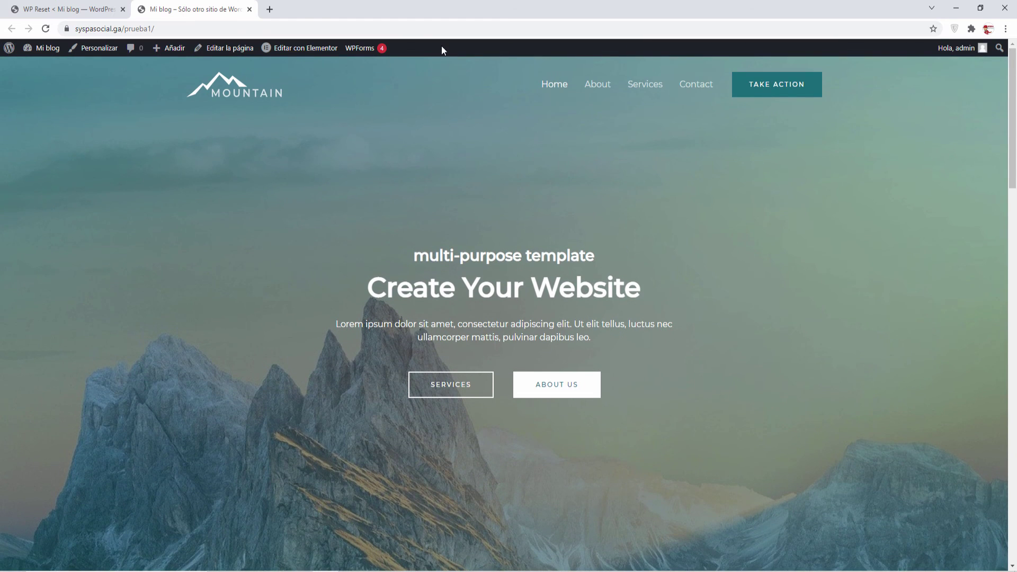
left_click(249, 9)
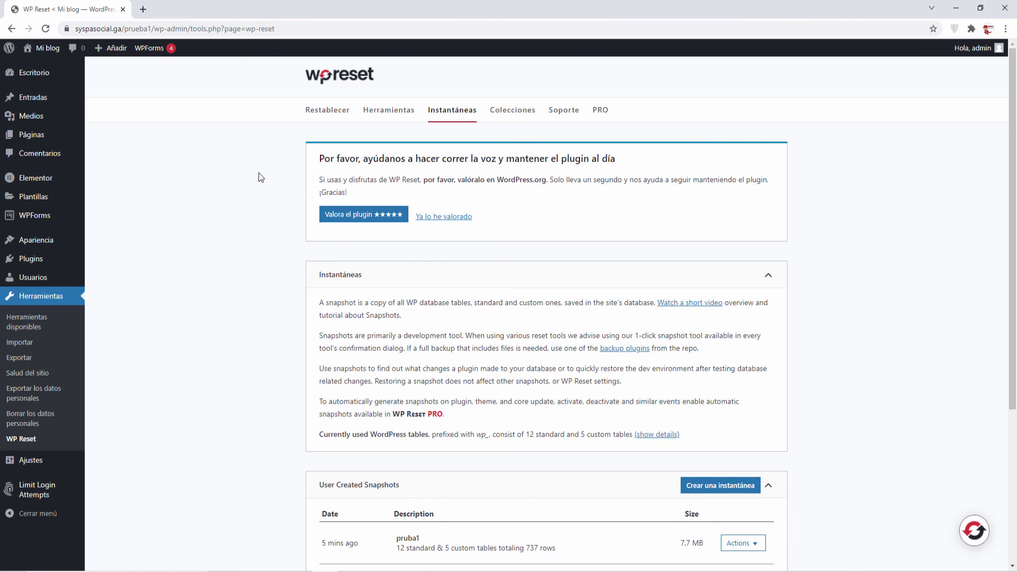